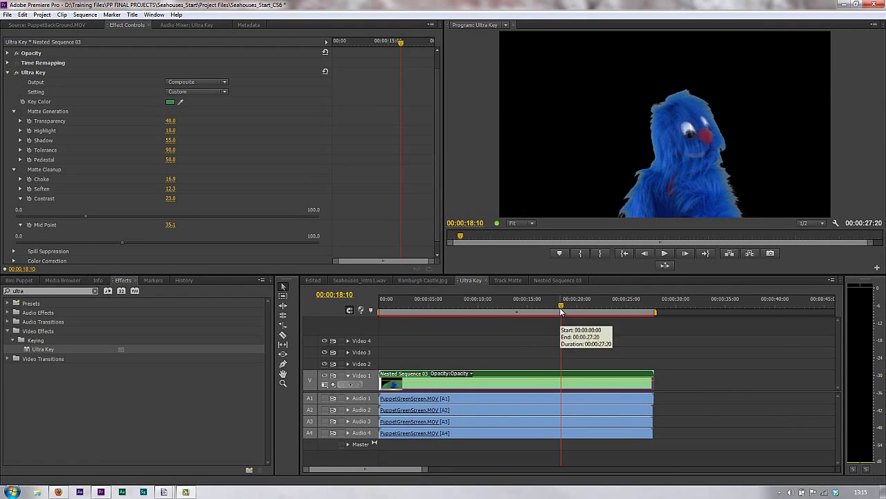
# - Reset the Ultra Key to defaults and move Nested Sequence 03 up to Video 2
pyautogui.moveTo(561, 306); pyautogui.dragTo(539, 313)
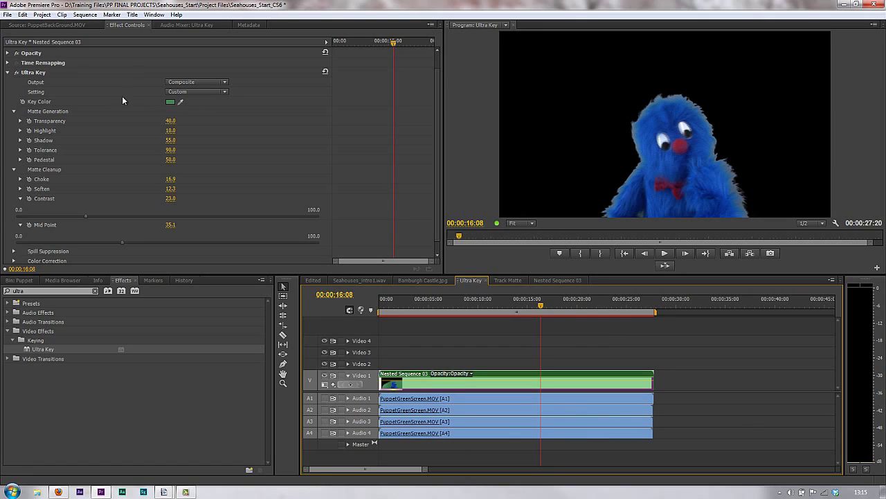
pyautogui.click(325, 72)
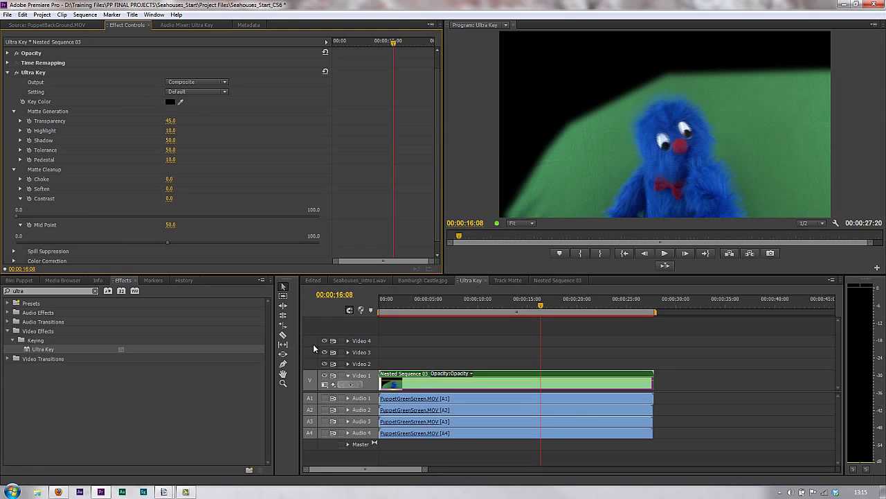
pyautogui.click(527, 310)
pyautogui.moveTo(527, 309)
pyautogui.mouseDown()
pyautogui.moveTo(430, 308)
pyautogui.moveTo(524, 309)
pyautogui.mouseUp()
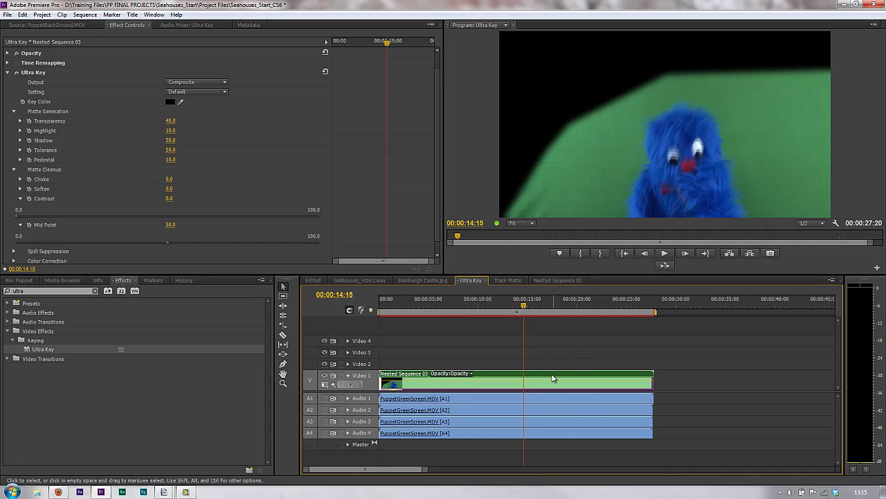
pyautogui.moveTo(552, 377); pyautogui.dragTo(552, 371)
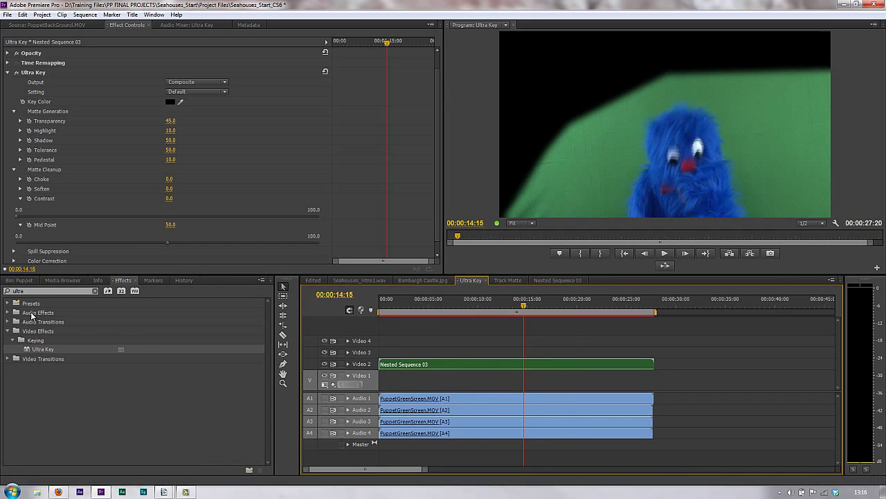
# - Place PuppetBackGround.MOV, video only, on Video 1 beneath the puppet
pyautogui.click(19, 280)
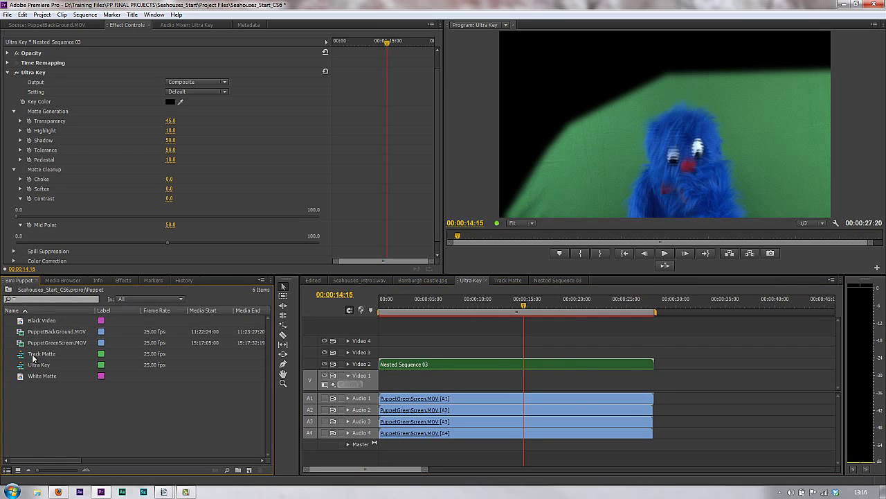
pyautogui.moveTo(40, 335); pyautogui.dragTo(360, 382)
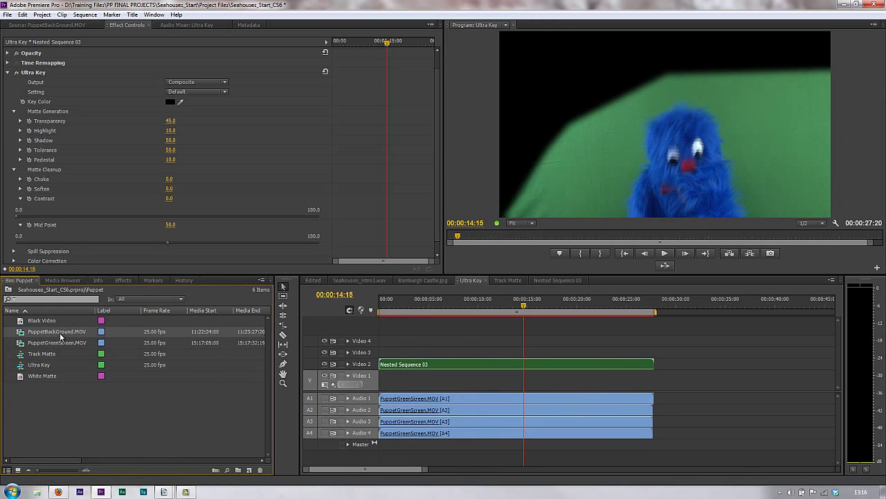
pyautogui.doubleClick(21, 333)
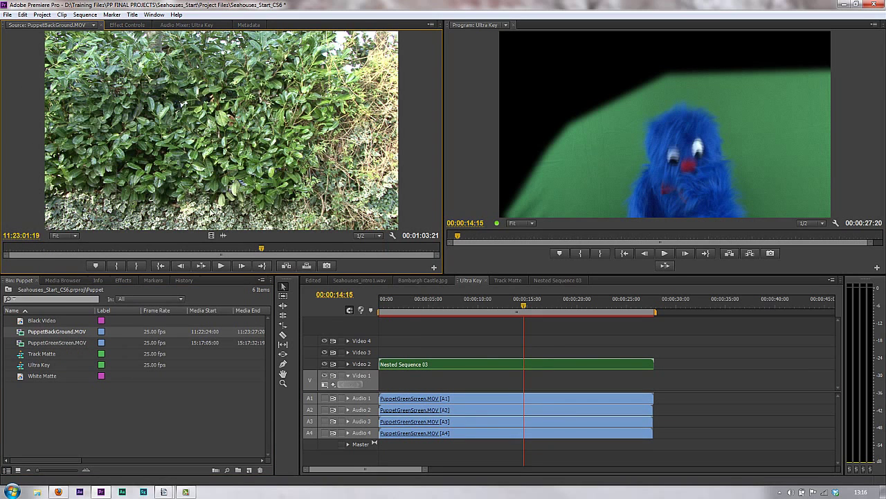
pyautogui.moveTo(209, 235); pyautogui.dragTo(338, 397)
pyautogui.moveTo(526, 307)
pyautogui.mouseDown()
pyautogui.moveTo(451, 307)
pyautogui.moveTo(510, 307)
pyautogui.mouseUp()
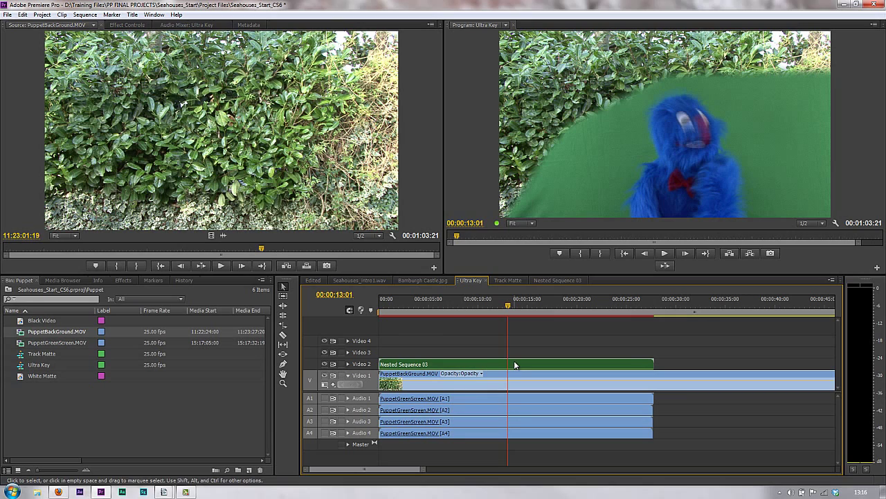
# - Sample the green backdrop as the Ultra Key colour, then hide the Video 1 hedge track
pyautogui.click(136, 25)
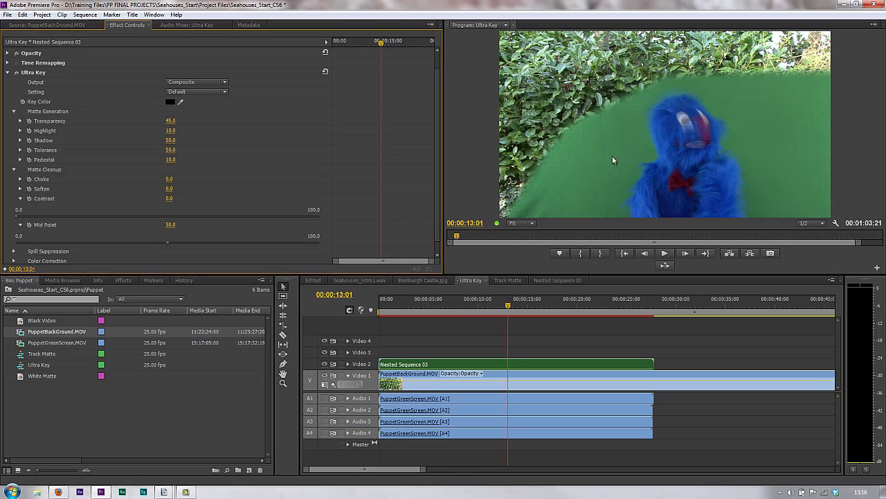
pyautogui.click(180, 102)
pyautogui.click(649, 148)
pyautogui.click(615, 216)
pyautogui.click(625, 178)
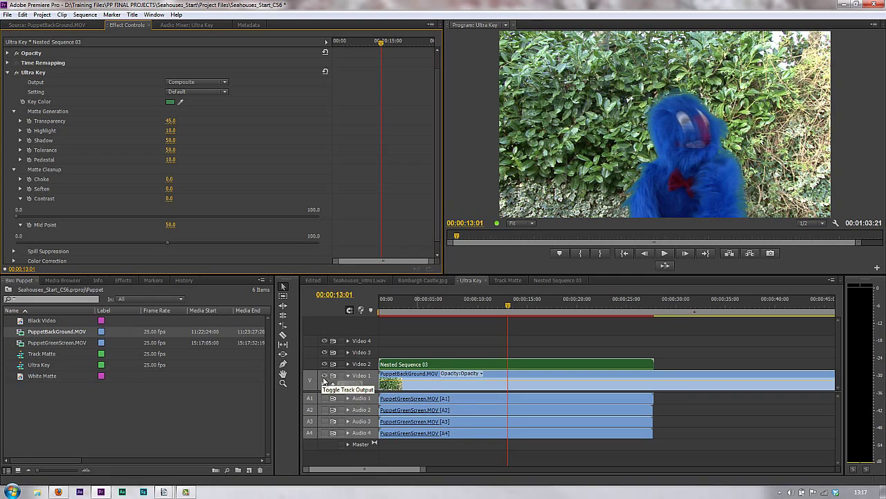
pyautogui.click(325, 376)
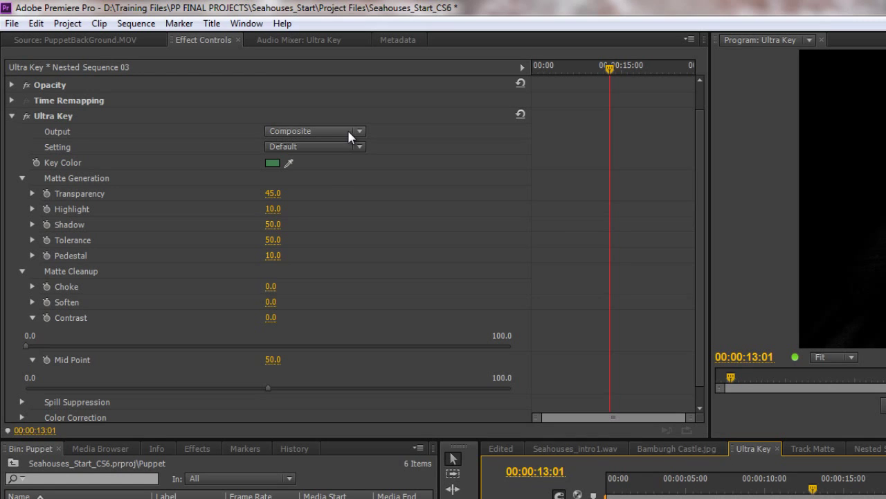
# - Set the Ultra Key Output to Alpha Channel
pyautogui.click(347, 130)
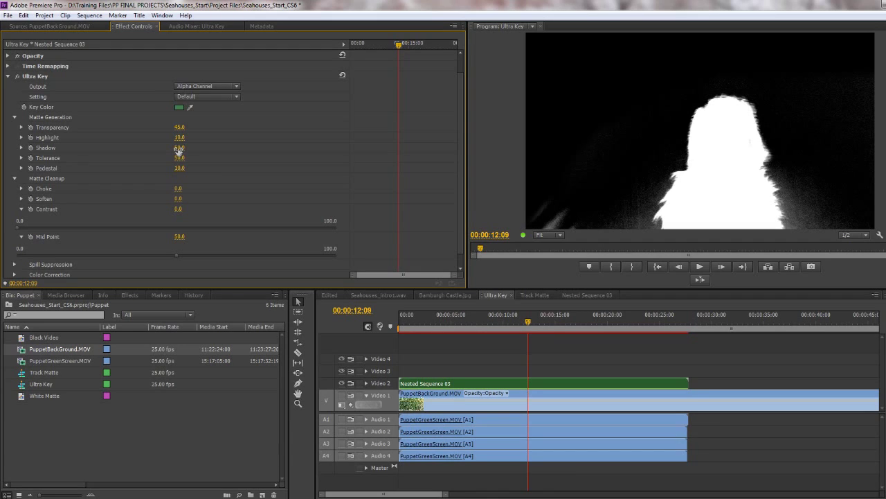
# - Adjust the matte to Highlight 11, Shadow 0, Tolerance 29 and Pedestal 18
pyautogui.moveTo(178, 151); pyautogui.dragTo(158, 155)
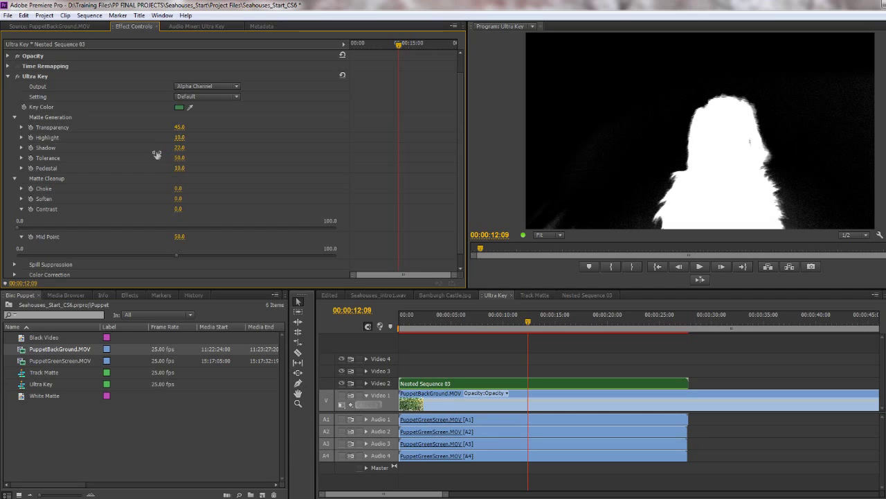
pyautogui.moveTo(156, 154); pyautogui.dragTo(148, 156)
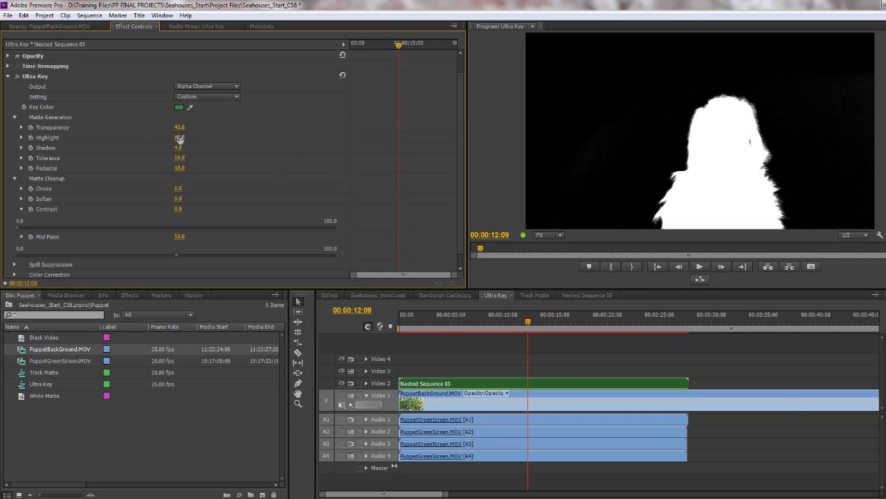
pyautogui.moveTo(179, 138)
pyautogui.mouseDown()
pyautogui.moveTo(189, 139)
pyautogui.moveTo(167, 140)
pyautogui.mouseUp()
pyautogui.moveTo(181, 158)
pyautogui.mouseDown()
pyautogui.moveTo(220, 156)
pyautogui.moveTo(183, 157)
pyautogui.moveTo(205, 167)
pyautogui.moveTo(182, 169)
pyautogui.moveTo(191, 167)
pyautogui.mouseUp()
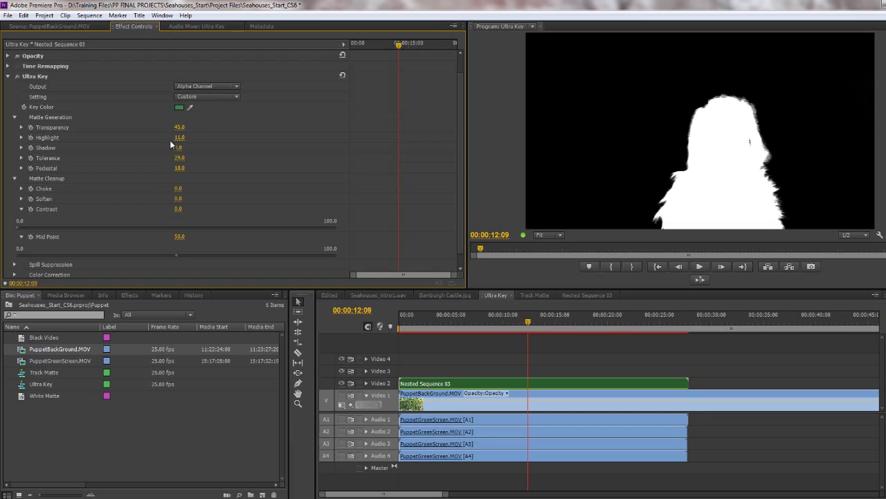
pyautogui.moveTo(177, 148); pyautogui.dragTo(182, 147)
# - Try the Default, Relaxed and Aggressive key presets and settle on Aggressive
pyautogui.click(239, 98)
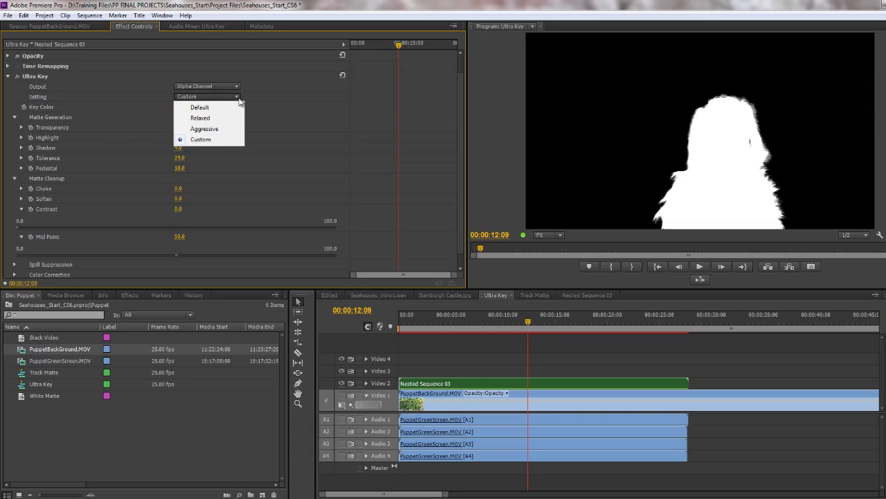
pyautogui.click(292, 153)
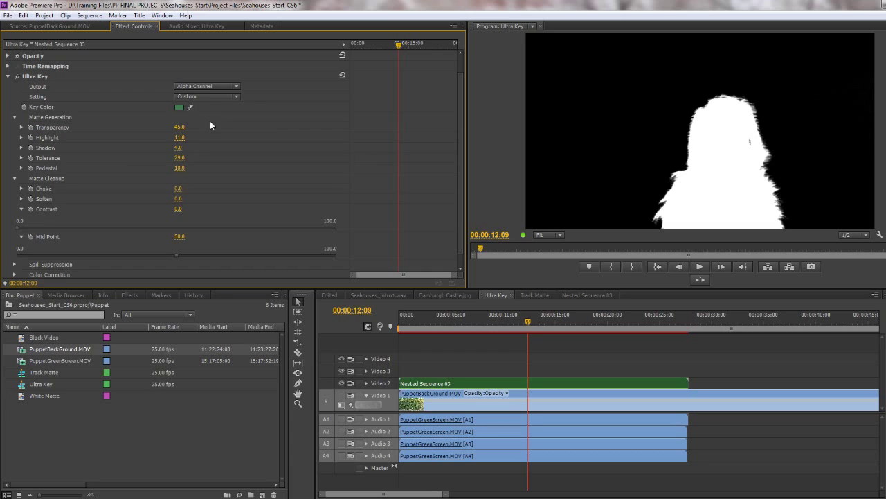
pyautogui.click(238, 97)
pyautogui.click(239, 106)
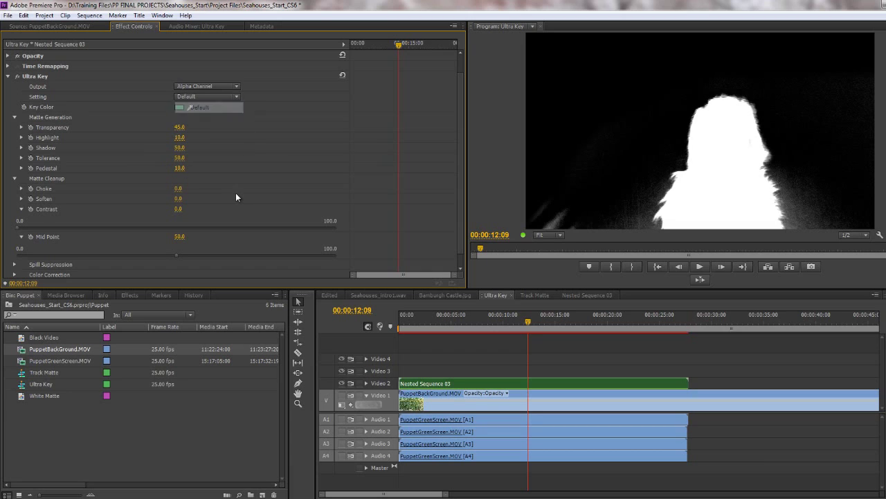
pyautogui.click(233, 99)
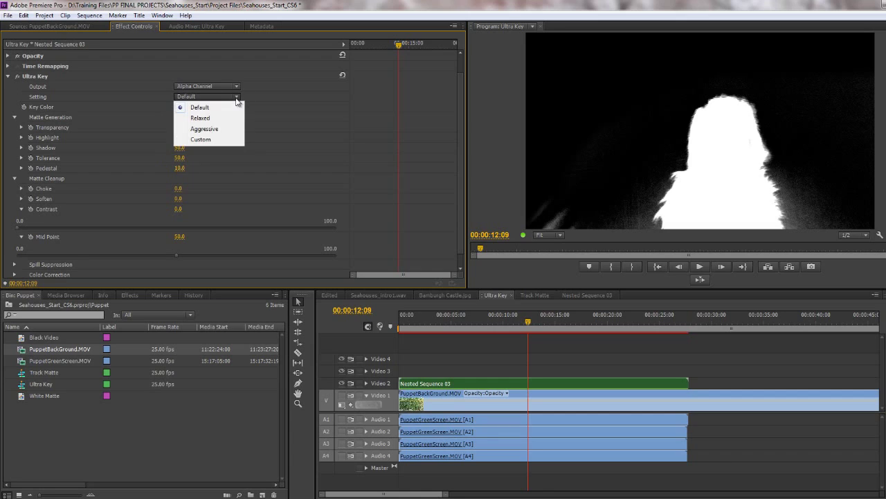
pyautogui.click(206, 120)
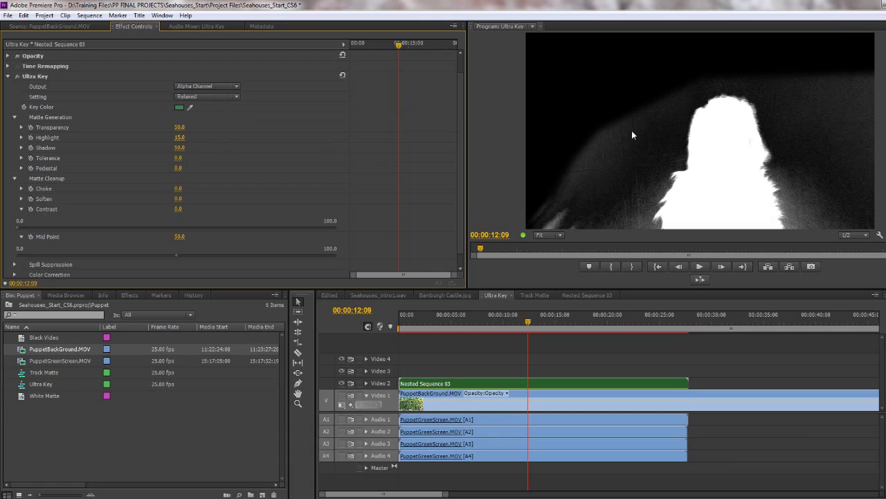
pyautogui.click(230, 98)
pyautogui.click(220, 131)
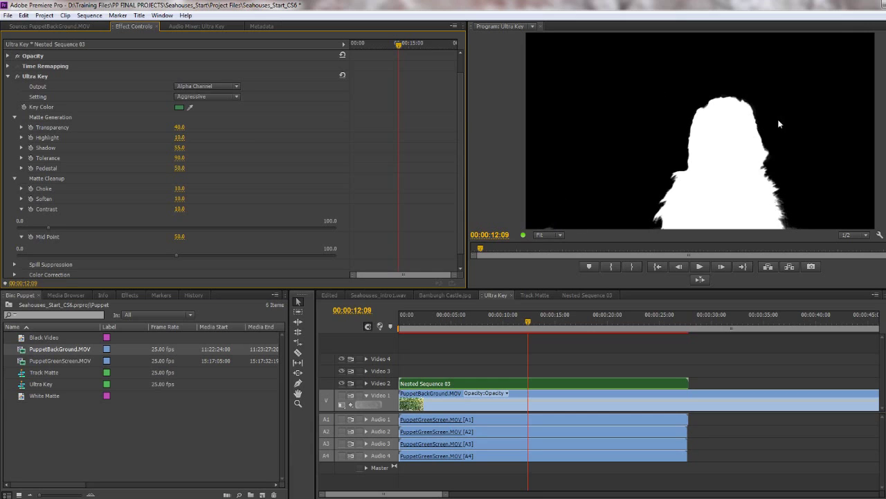
pyautogui.click(239, 96)
pyautogui.click(228, 130)
# - Raise Highlight to 14 and Pedestal to 63, leaving the key on Custom
pyautogui.moveTo(181, 169)
pyautogui.mouseDown()
pyautogui.moveTo(194, 170)
pyautogui.moveTo(181, 161)
pyautogui.moveTo(183, 173)
pyautogui.moveTo(164, 173)
pyautogui.moveTo(181, 173)
pyautogui.mouseUp()
pyautogui.click(201, 98)
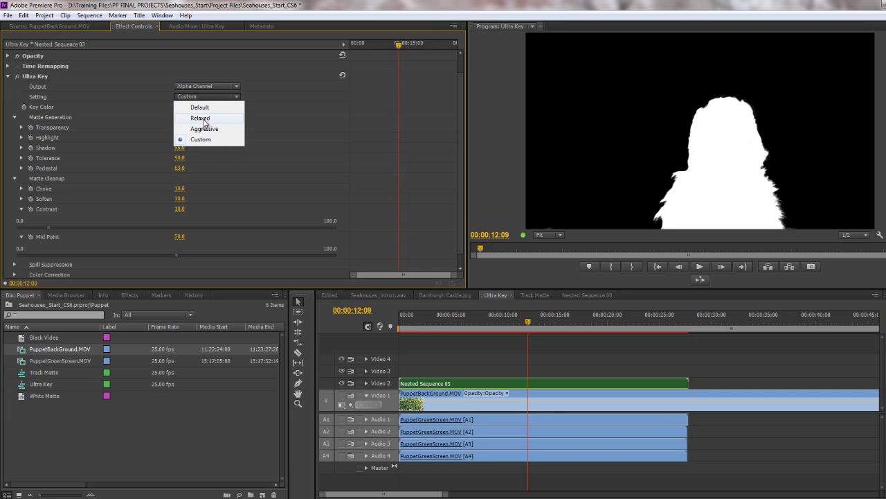
pyautogui.click(286, 126)
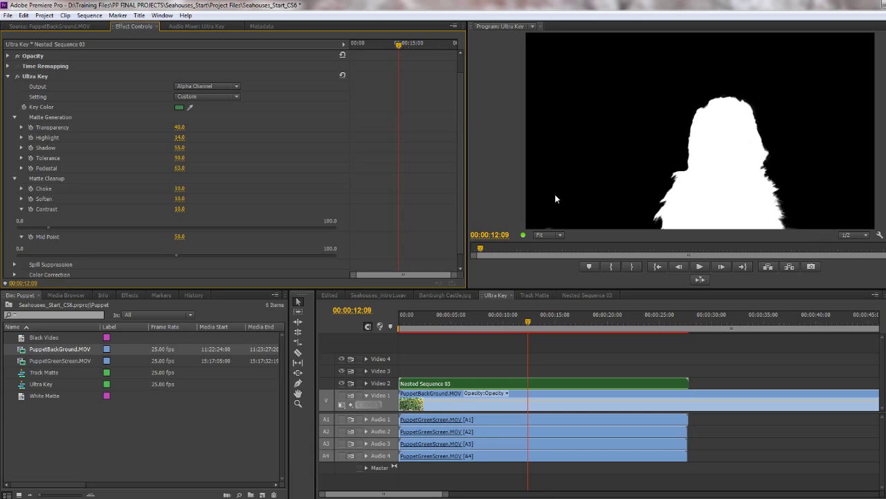
# - Return Output to Composite and switch the Ultra Key Setting to Default
pyautogui.click(201, 87)
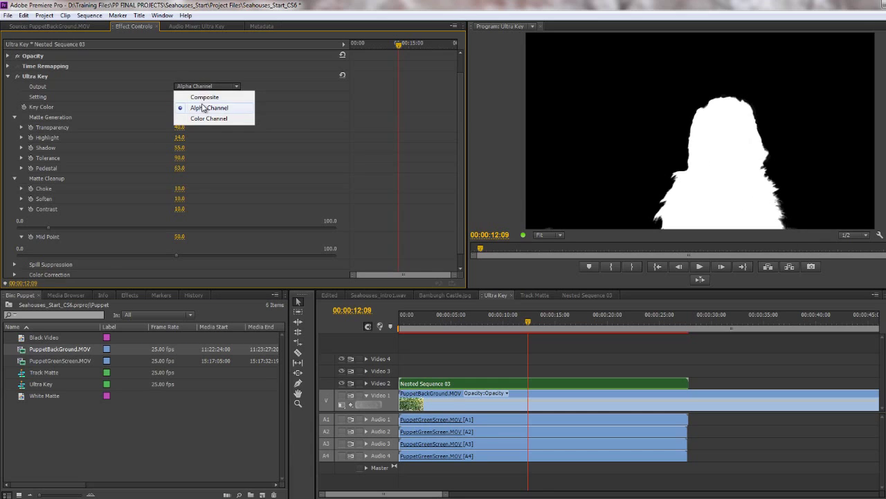
pyautogui.click(204, 97)
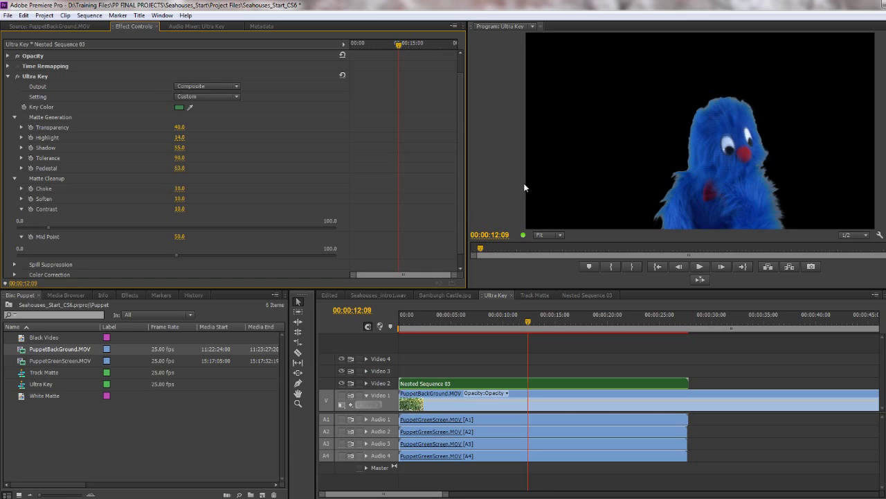
pyautogui.click(237, 97)
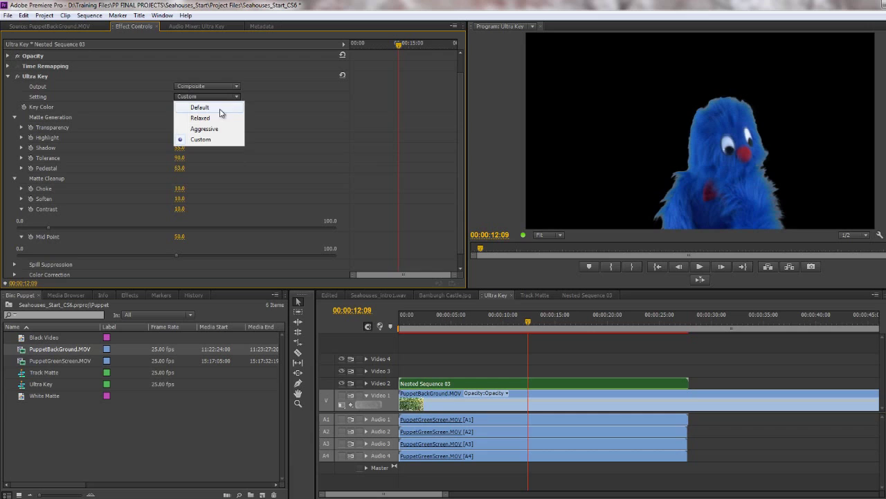
pyautogui.click(215, 109)
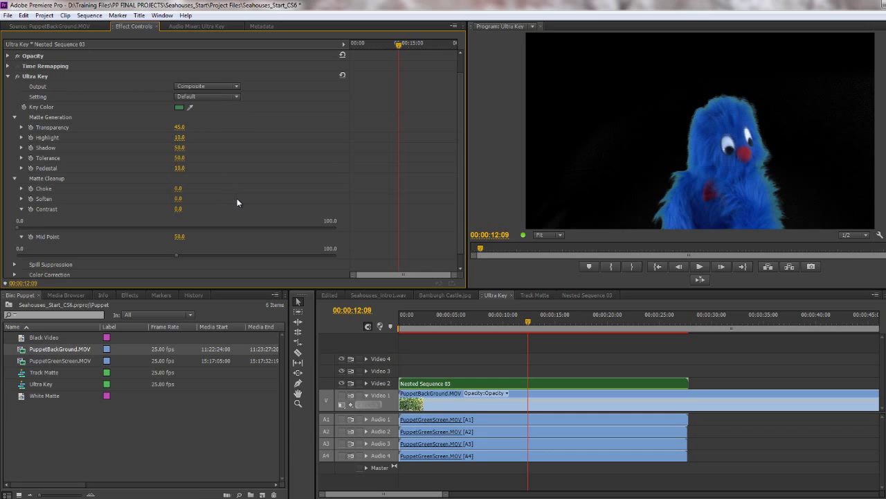
# - Show the key as Alpha Channel and enter a Shadow value of 20
pyautogui.click(220, 88)
pyautogui.click(217, 109)
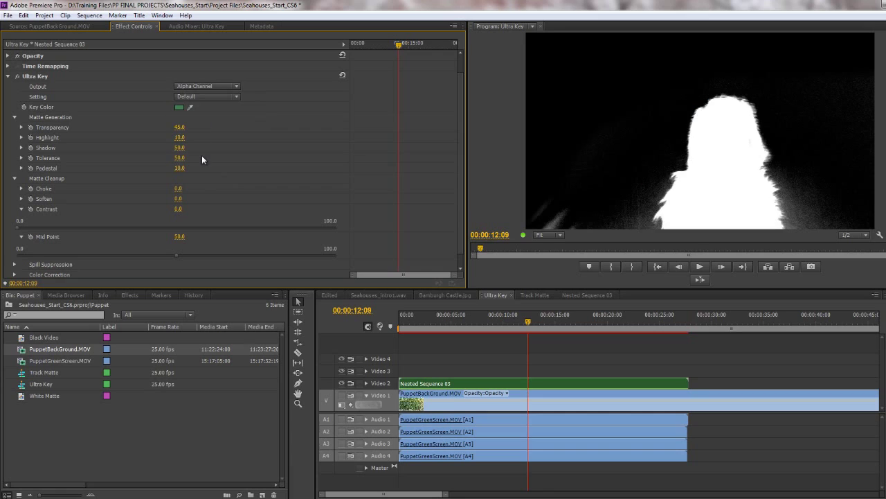
pyautogui.click(179, 148)
pyautogui.write('20')
pyautogui.press('Return')
# - Fine-tune Shadow down to 16 and Highlight to 8
pyautogui.moveTo(157, 154); pyautogui.dragTo(158, 154)
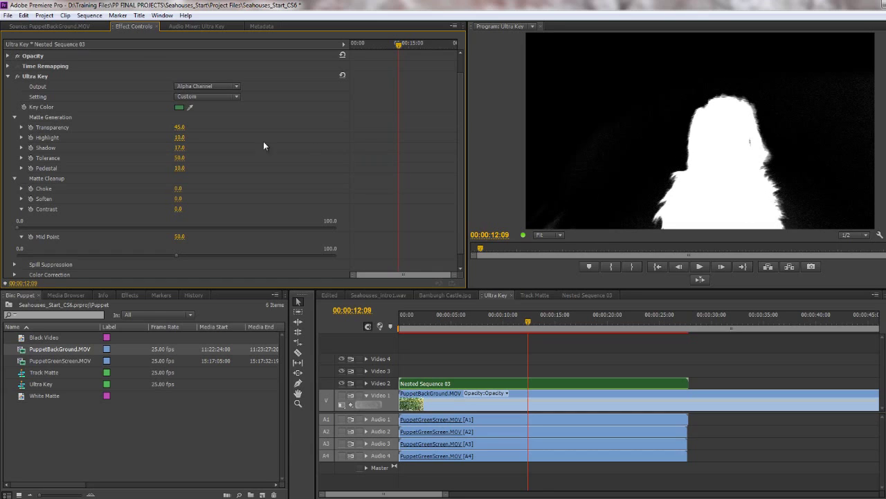
pyautogui.click(180, 138)
pyautogui.press('Tab')
pyautogui.moveTo(189, 139)
pyautogui.mouseDown()
pyautogui.moveTo(179, 138)
pyautogui.moveTo(187, 150)
pyautogui.moveTo(179, 151)
pyautogui.mouseUp()
# - Set Output back to Composite and raise Matte Cleanup Soften to 33
pyautogui.click(222, 87)
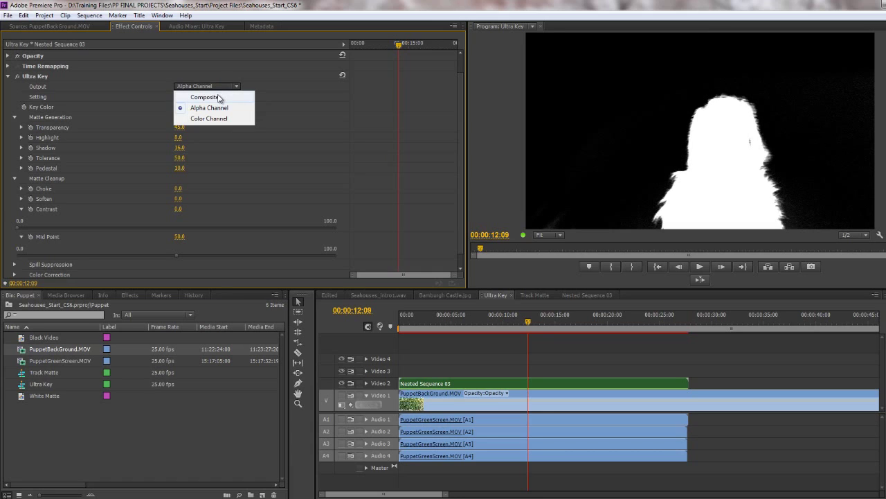
pyautogui.click(218, 98)
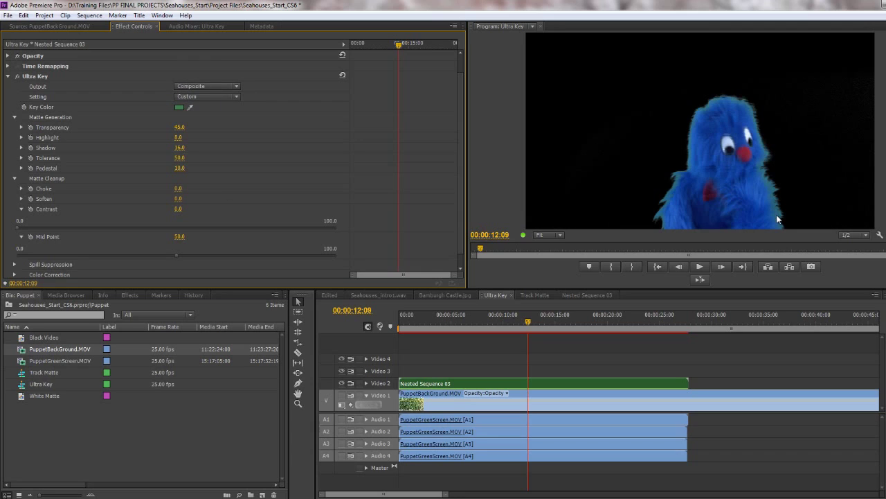
pyautogui.moveTo(531, 324)
pyautogui.mouseDown()
pyautogui.moveTo(564, 326)
pyautogui.moveTo(546, 326)
pyautogui.mouseUp()
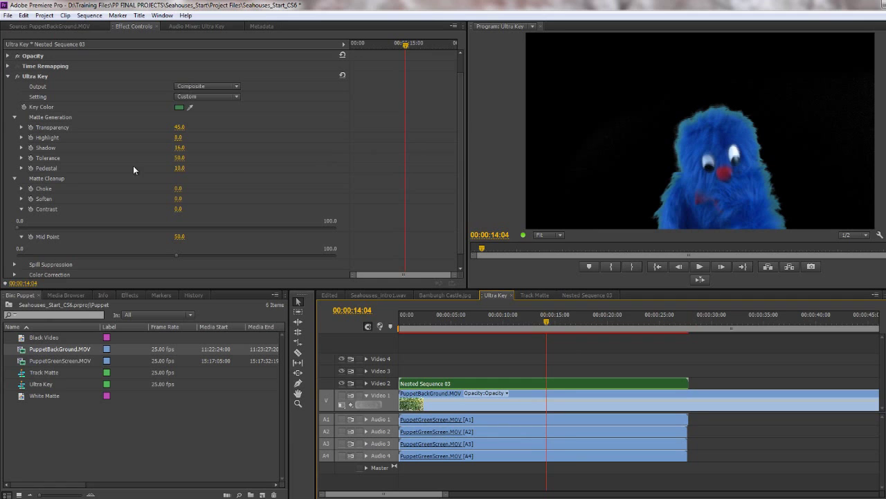
pyautogui.click(15, 117)
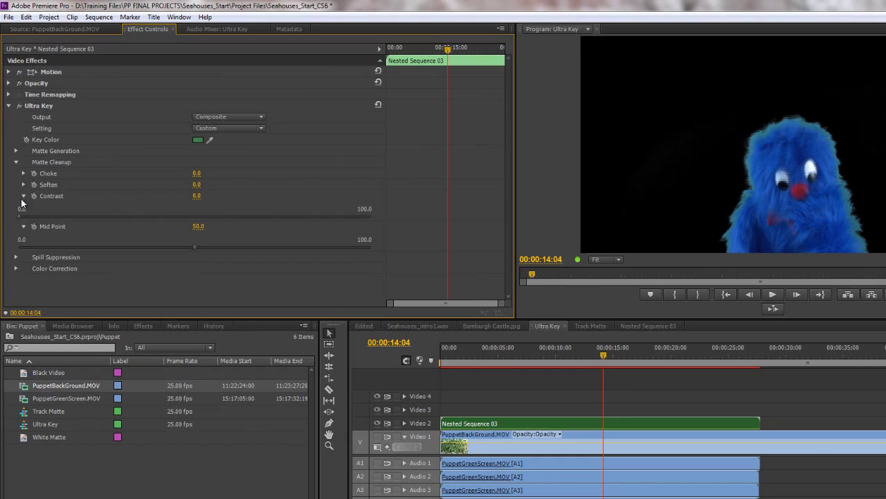
pyautogui.moveTo(196, 187); pyautogui.dragTo(172, 203)
# - Test Matte Cleanup Choke up to 100, then settle it at 8.4
pyautogui.click(24, 173)
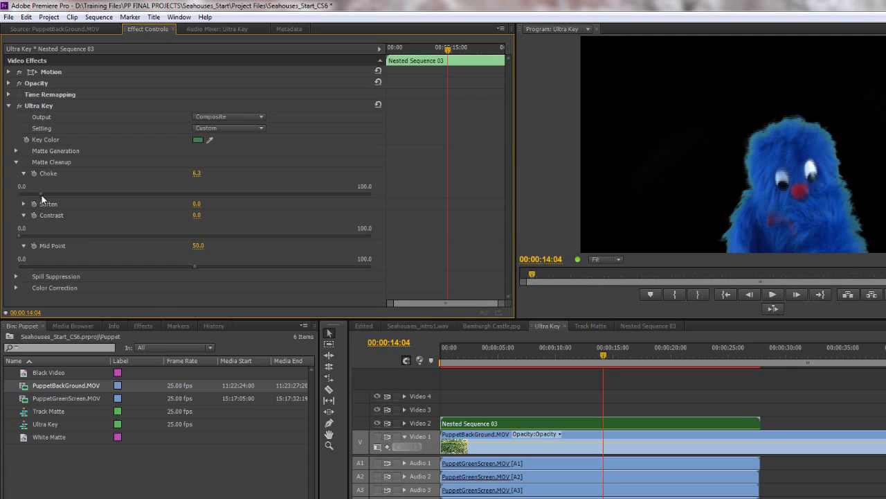
pyautogui.moveTo(55, 196); pyautogui.dragTo(83, 197)
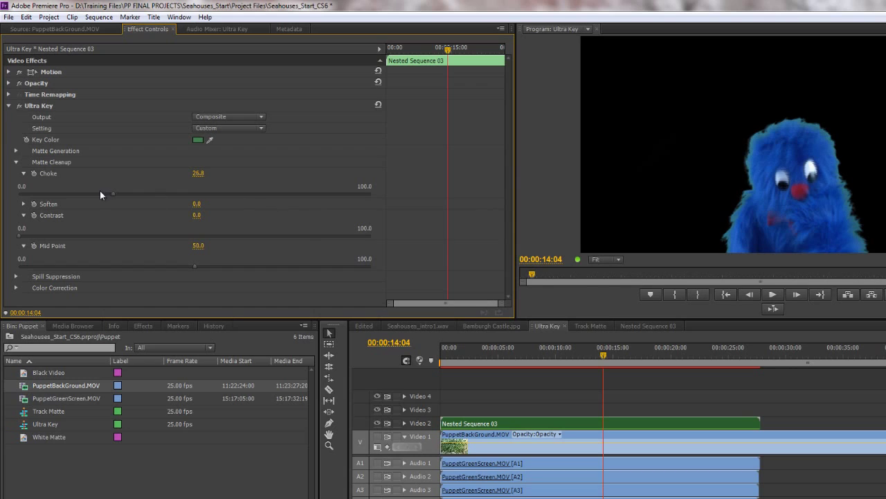
pyautogui.moveTo(185, 191); pyautogui.dragTo(379, 183)
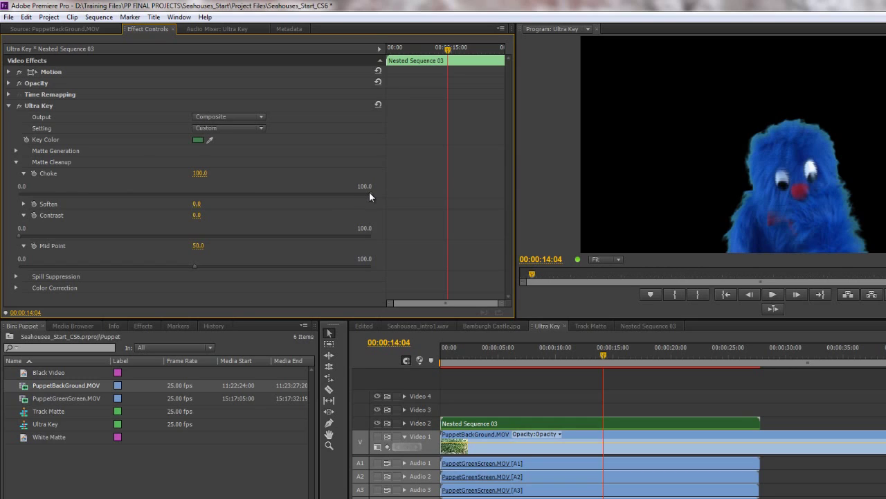
pyautogui.moveTo(369, 192); pyautogui.dragTo(49, 192)
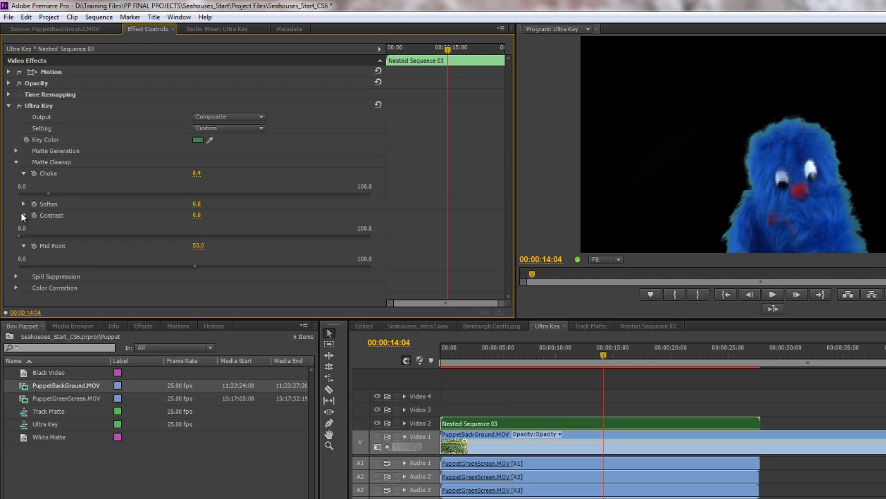
pyautogui.click(21, 214)
pyautogui.click(21, 227)
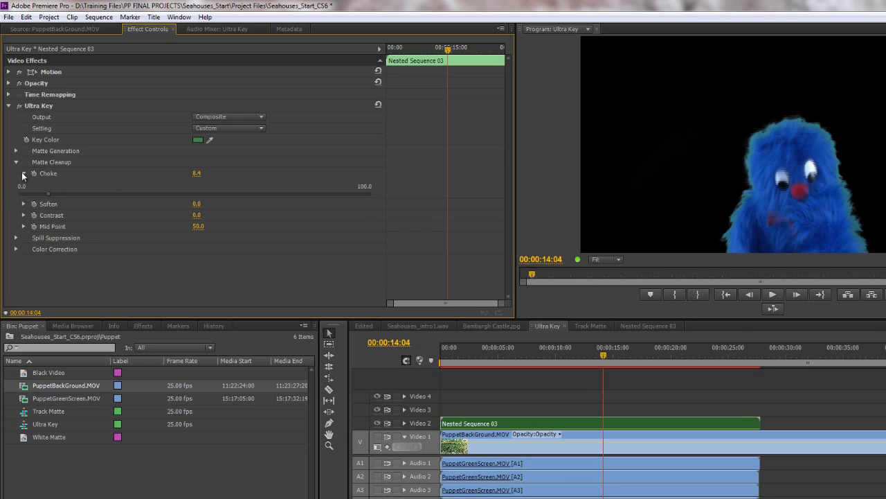
# - Open Spill Suppression and set Desaturate to 24
pyautogui.click(23, 174)
pyautogui.click(16, 163)
pyautogui.click(16, 174)
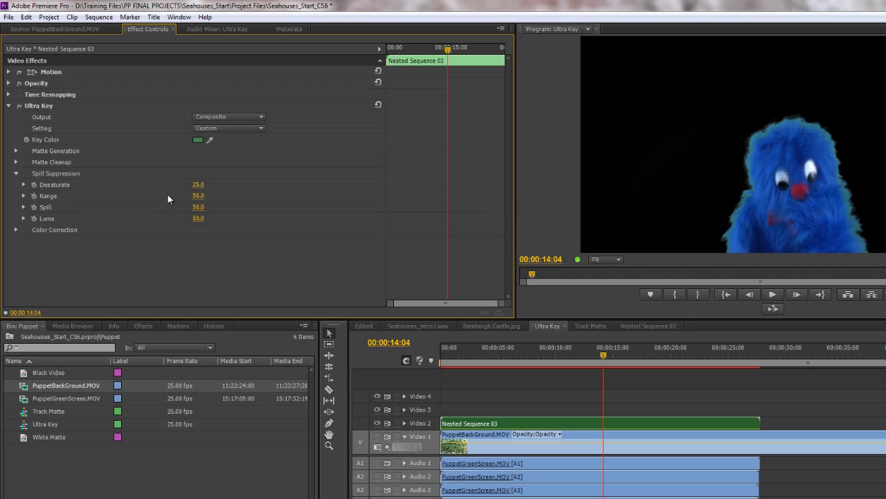
pyautogui.moveTo(192, 185); pyautogui.dragTo(362, 186)
# - Set Spill to 100 and Luma to 42
pyautogui.click(195, 209)
pyautogui.write('100')
pyautogui.press('Return')
pyautogui.moveTo(198, 218); pyautogui.dragTo(250, 236)
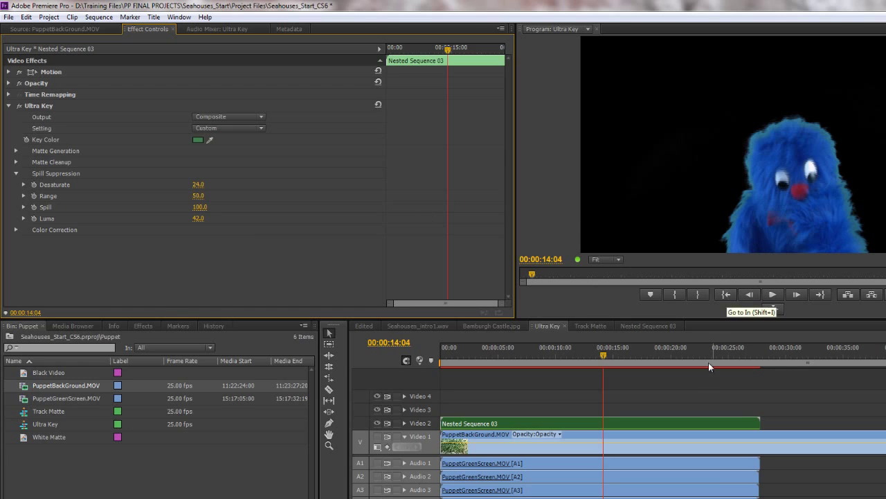
# - Turn on Video 1 to show the hedge behind the puppet and review nearby frames
pyautogui.click(378, 435)
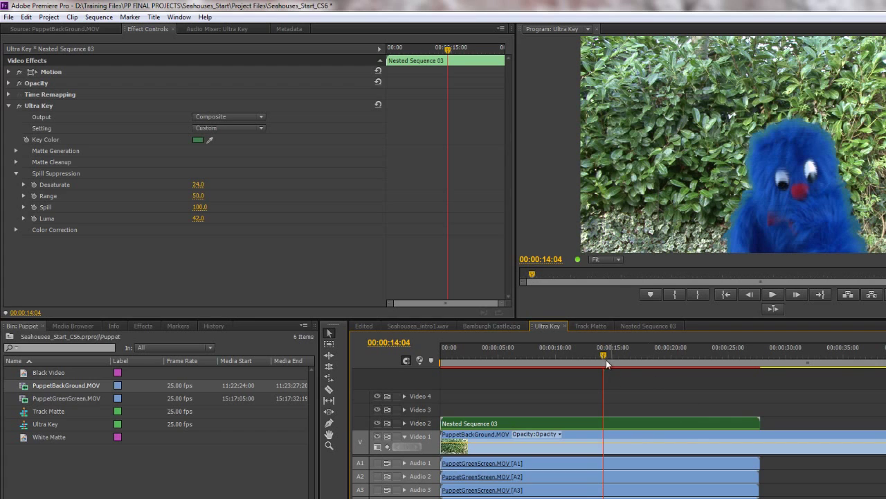
pyautogui.moveTo(603, 357); pyautogui.dragTo(655, 357)
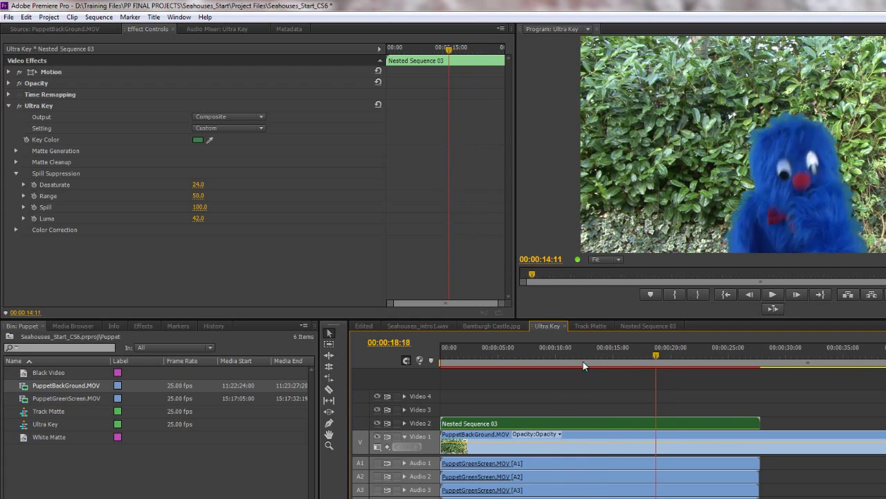
pyautogui.moveTo(553, 365); pyautogui.dragTo(626, 358)
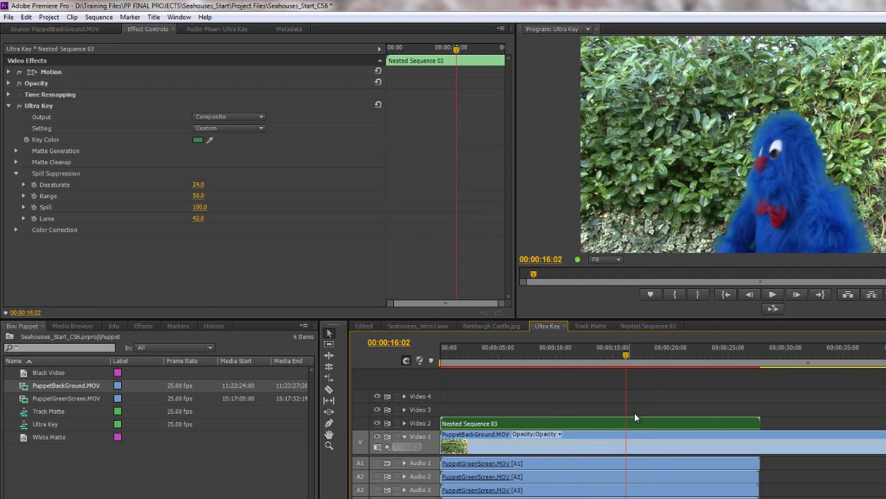
pyautogui.moveTo(626, 357); pyautogui.dragTo(606, 360)
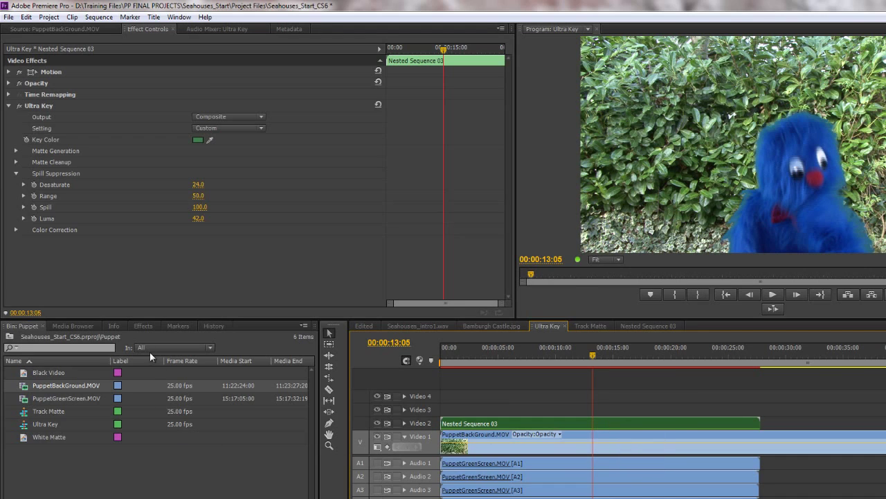
# - Search Effects for 'alpha' and apply Stylize > Alpha Glow to the Nested Sequence 03 clip
pyautogui.click(143, 328)
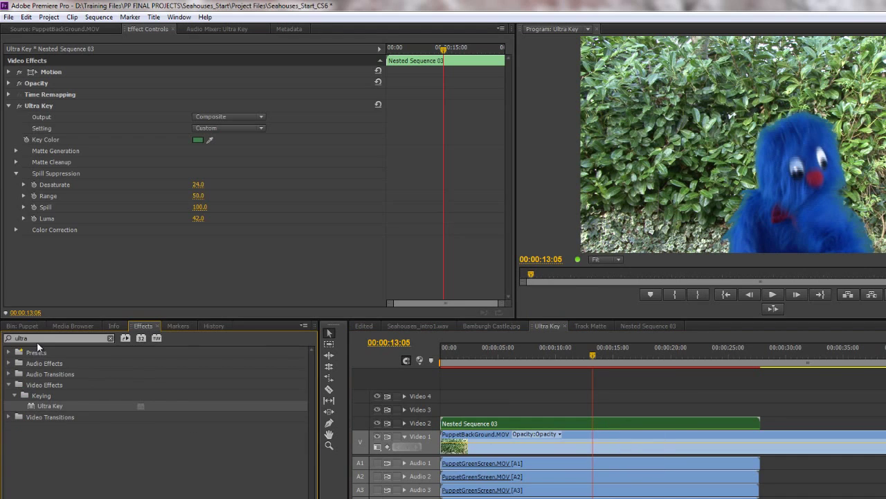
pyautogui.moveTo(38, 339); pyautogui.dragTo(1, 345)
pyautogui.write('alpha')
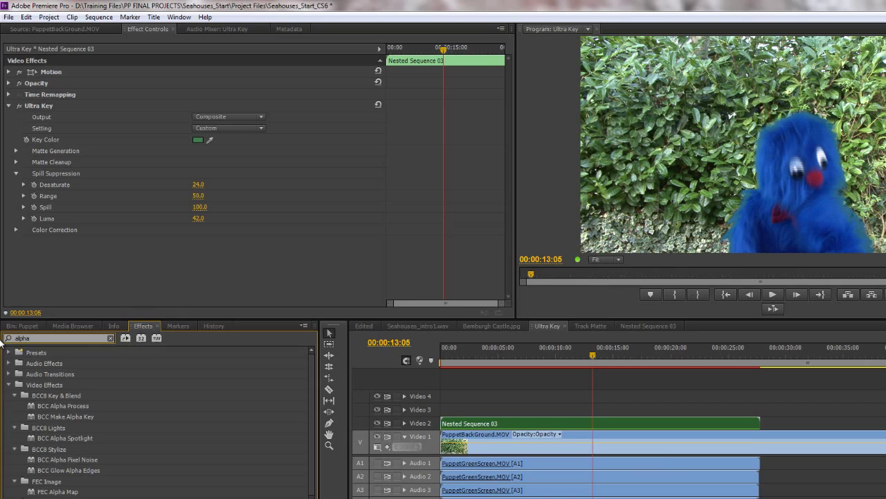
pyautogui.scroll(-2, 69, 443)
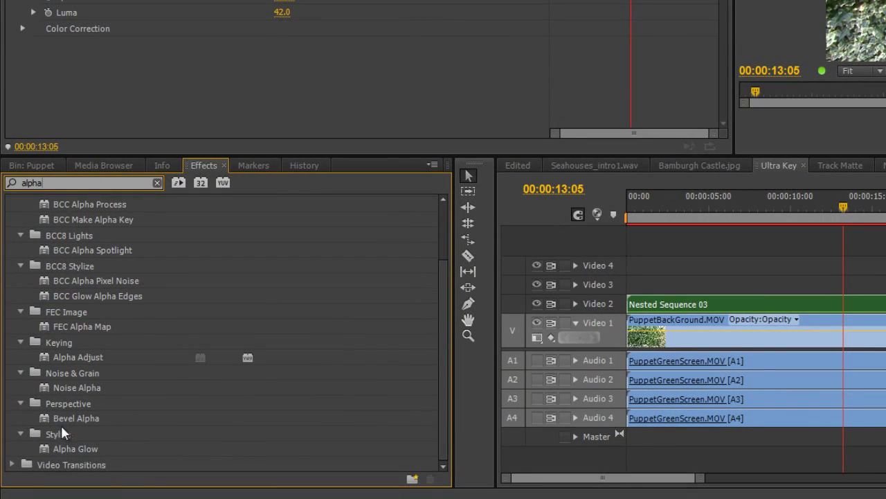
pyautogui.click(59, 435)
pyautogui.click(61, 450)
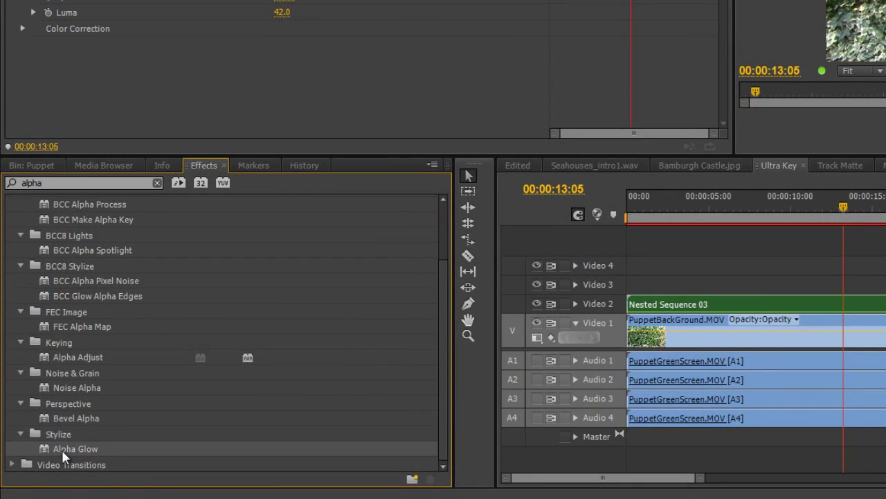
pyautogui.moveTo(62, 450); pyautogui.dragTo(809, 305)
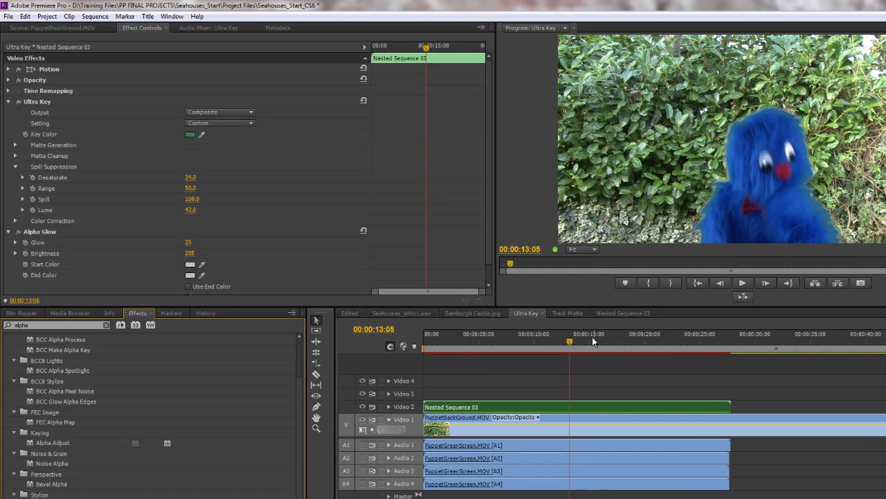
# - Eyedrop hedge green for Alpha Glow's start and end colours, then check the glow across frames
pyautogui.moveTo(571, 344); pyautogui.dragTo(483, 348)
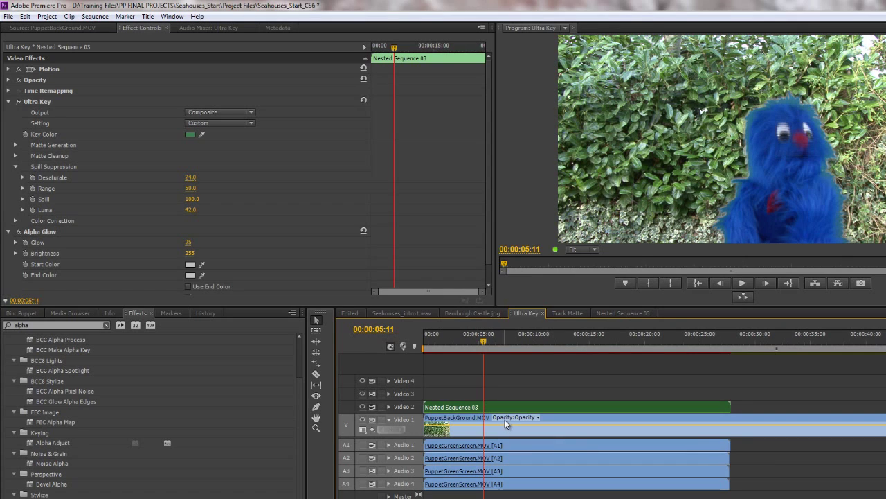
pyautogui.scroll(-1, 45, 259)
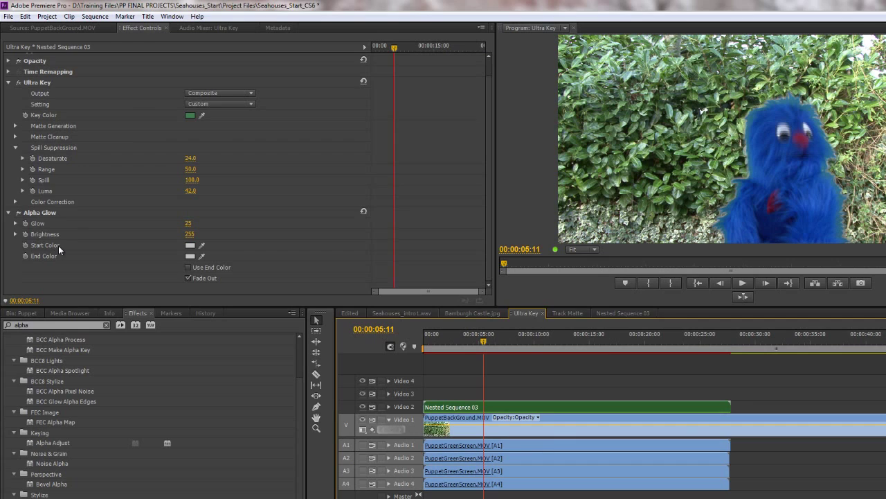
pyautogui.moveTo(206, 241); pyautogui.dragTo(842, 144)
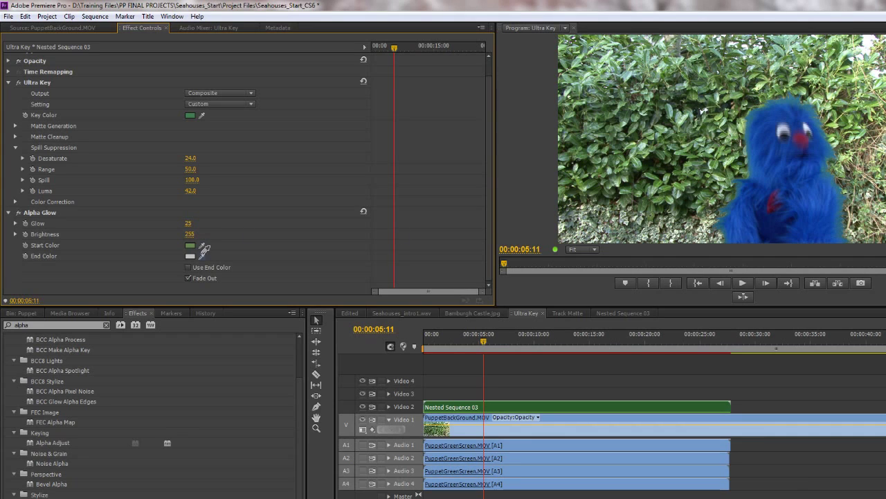
pyautogui.moveTo(201, 256); pyautogui.dragTo(193, 243)
pyautogui.moveTo(487, 342); pyautogui.dragTo(546, 342)
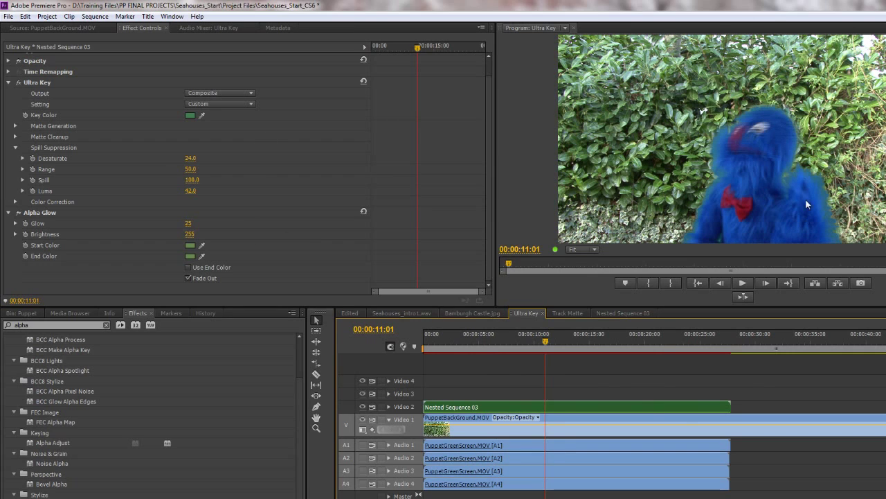
pyautogui.moveTo(547, 336); pyautogui.dragTo(541, 341)
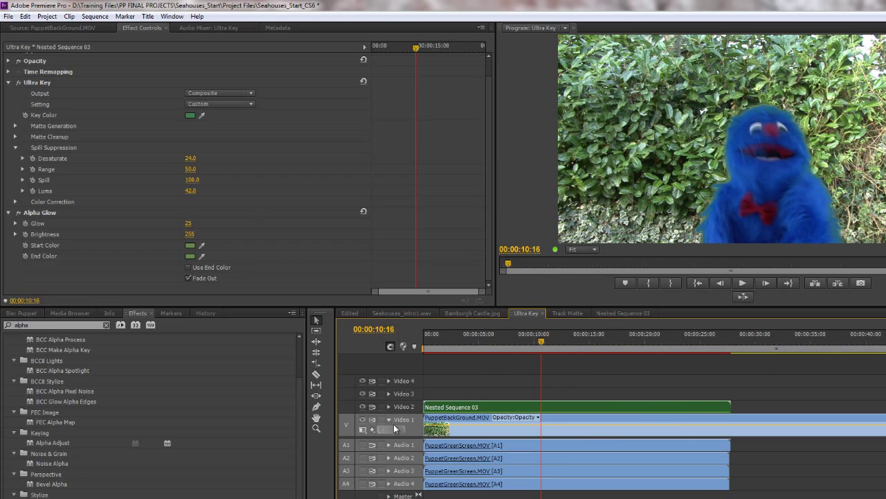
# - Hide the hedge background and set the Alpha Glow's Glow amount to 7
pyautogui.click(362, 419)
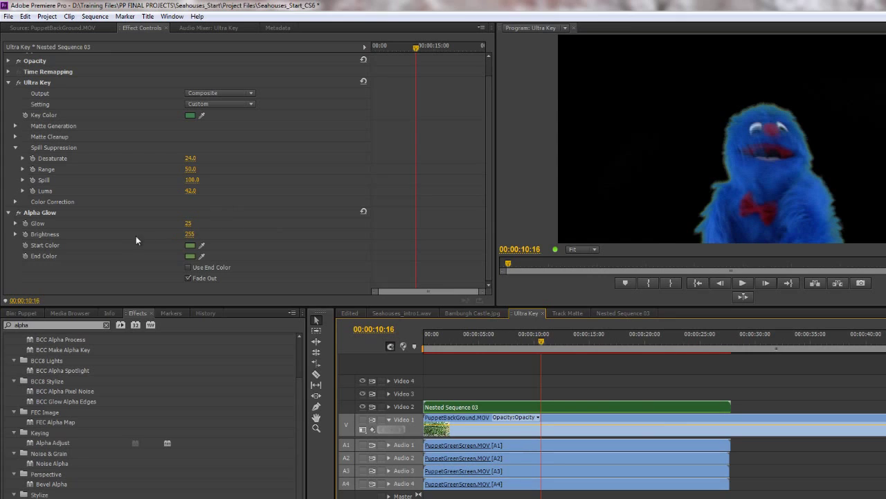
pyautogui.click(188, 224)
pyautogui.write('7')
pyautogui.press('Return')
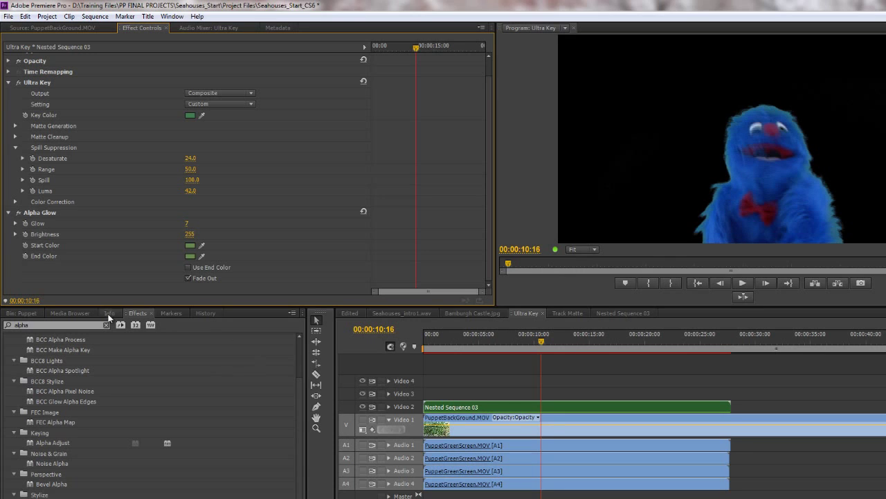
# - Show the hedge again and lower the Alpha Glow Brightness to 155
pyautogui.click(362, 420)
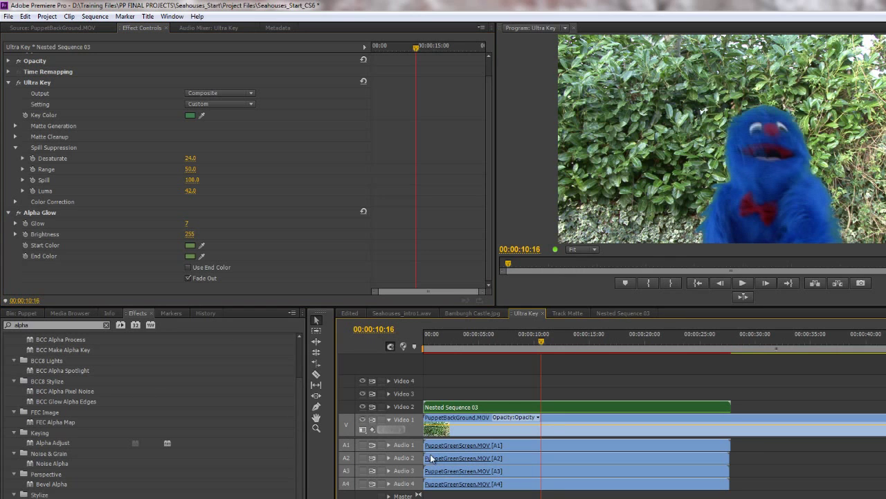
pyautogui.moveTo(543, 338); pyautogui.dragTo(648, 352)
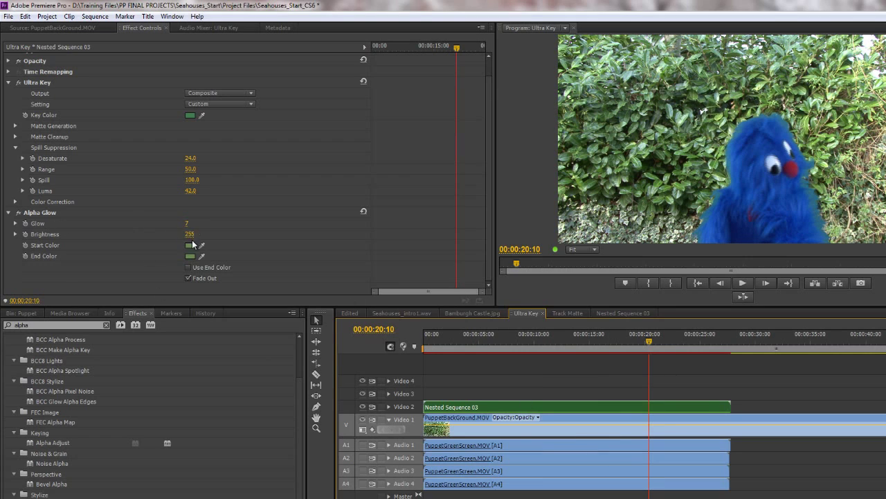
pyautogui.moveTo(189, 234); pyautogui.dragTo(140, 250)
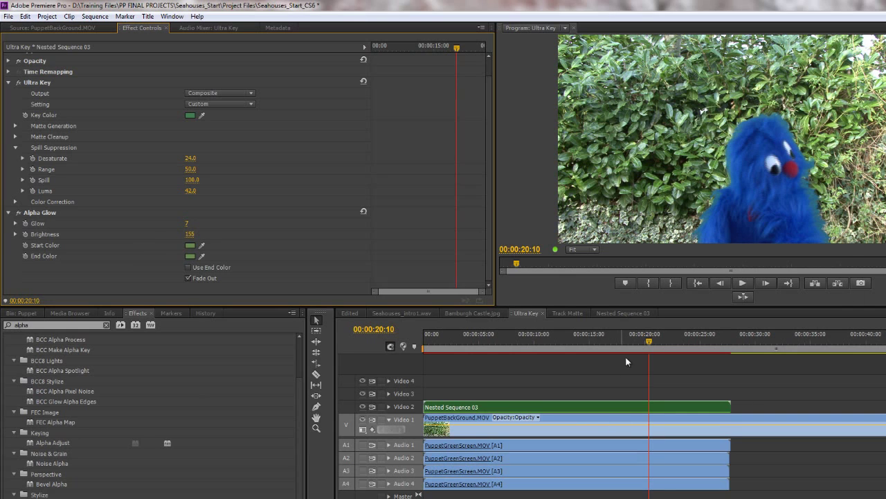
pyautogui.moveTo(647, 339); pyautogui.dragTo(629, 350)
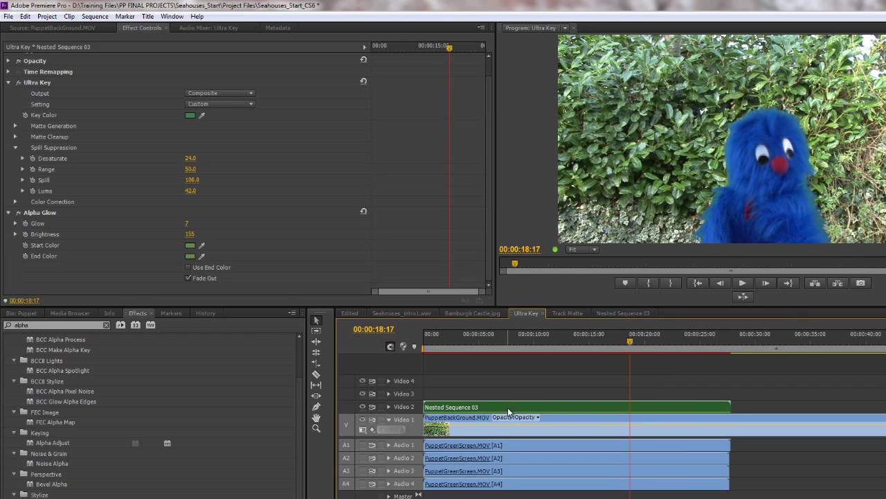
pyautogui.click(229, 92)
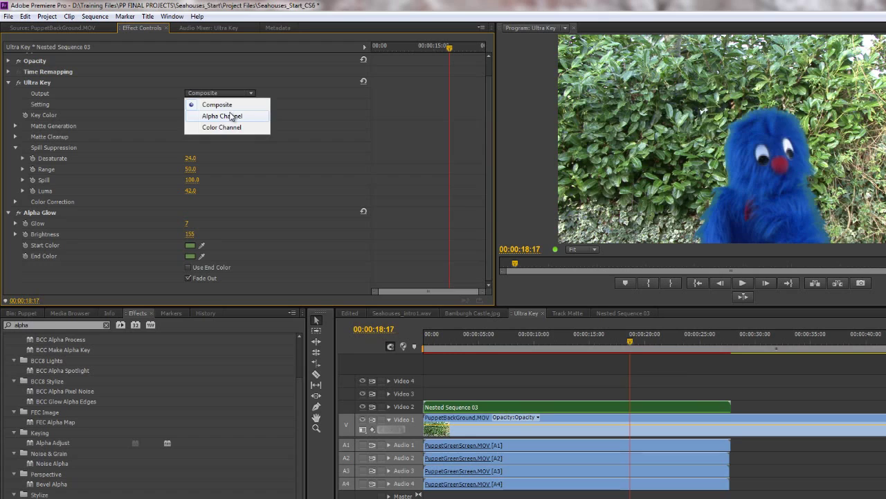
pyautogui.click(231, 115)
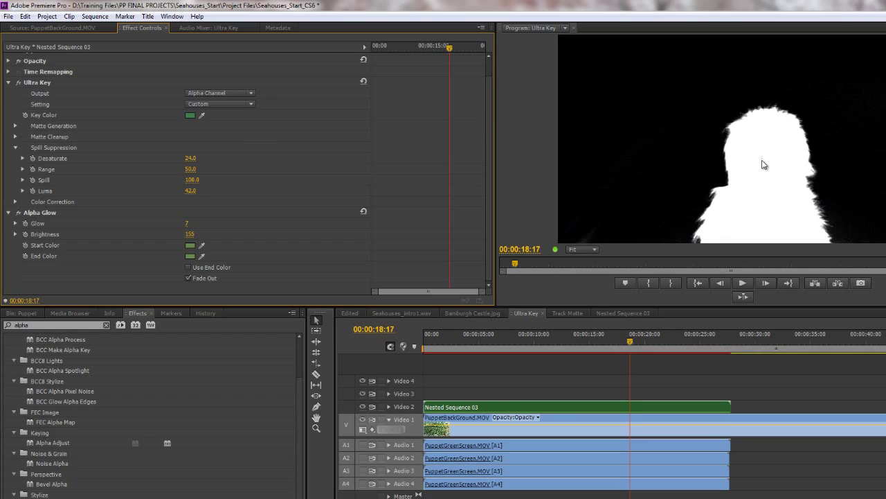
pyautogui.click(253, 94)
pyautogui.click(212, 104)
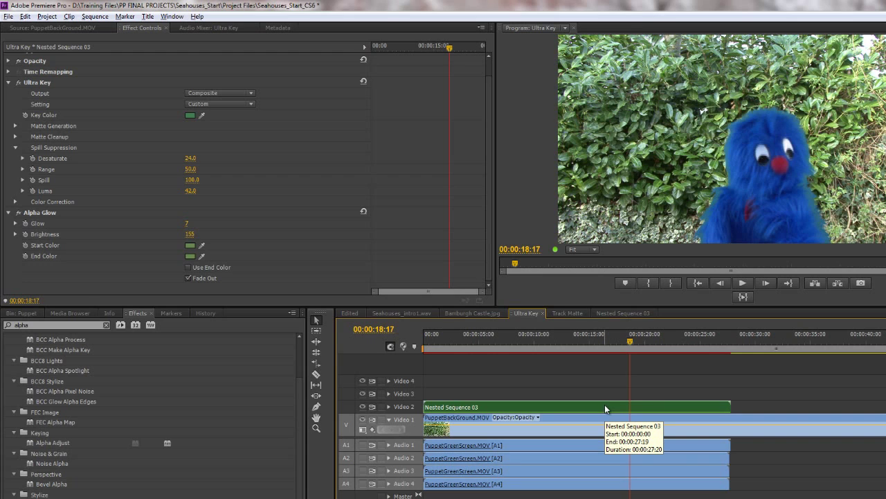
# - Copy Nested Sequence 03 onto Video 3 and switch off its Ultra Key and Alpha Glow
pyautogui.moveTo(605, 405)
pyautogui.mouseDown()
pyautogui.moveTo(603, 420)
pyautogui.moveTo(604, 393)
pyautogui.mouseUp()
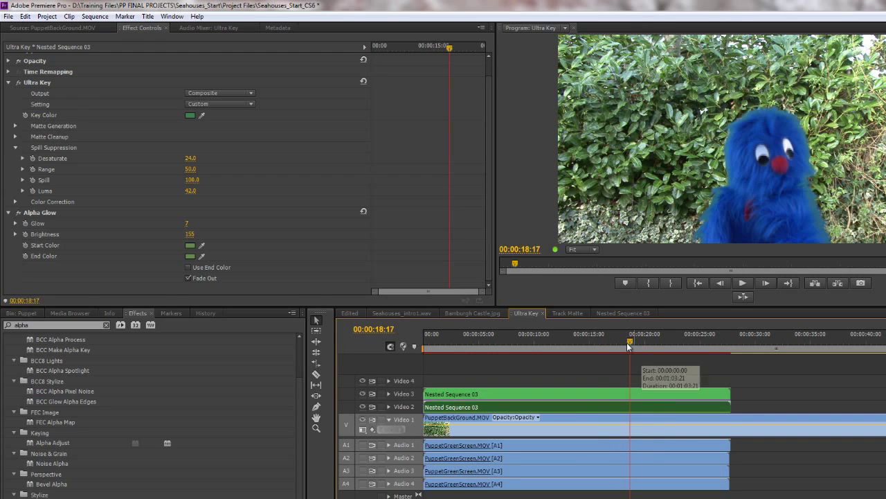
pyautogui.hotkey('shift', 'Left')
pyautogui.hotkey('shift', 'Left')
pyautogui.hotkey('shift', 'Left')
pyautogui.click(618, 392)
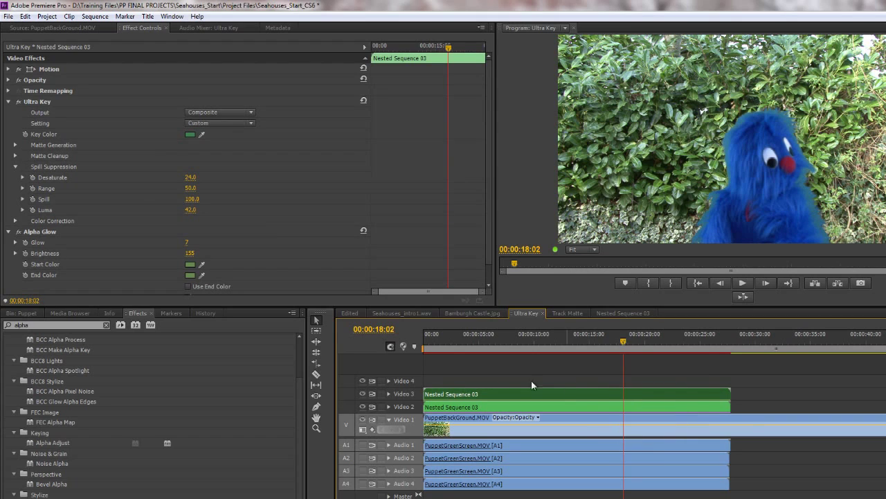
pyautogui.click(19, 102)
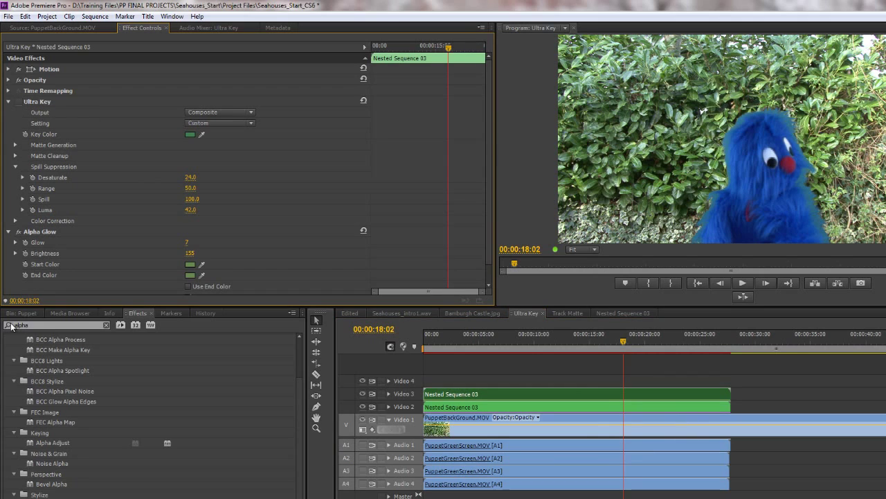
pyautogui.click(19, 231)
pyautogui.click(610, 396)
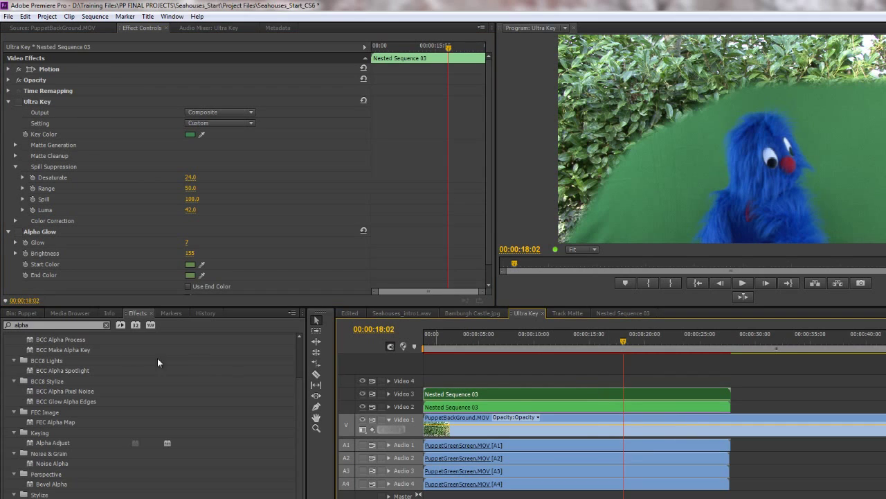
pyautogui.click(59, 325)
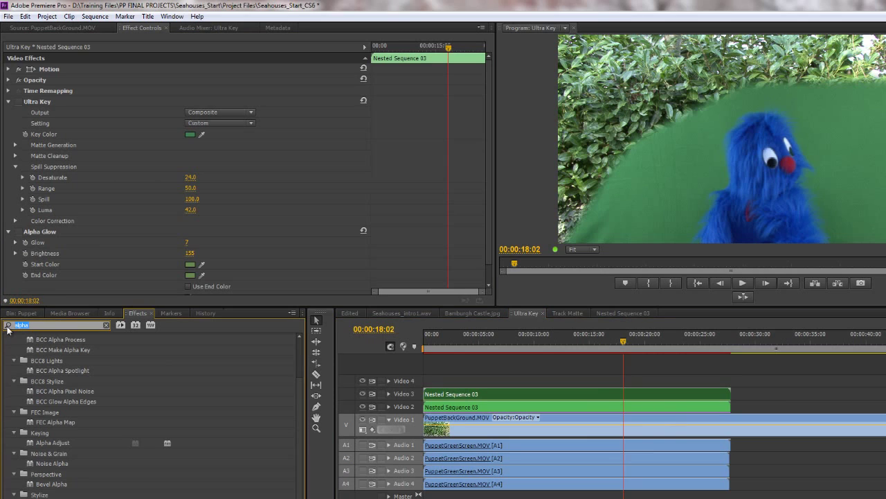
# - Search 'four' and apply Four-Point Garbage Matte to the Video 3 copy
pyautogui.write('four')
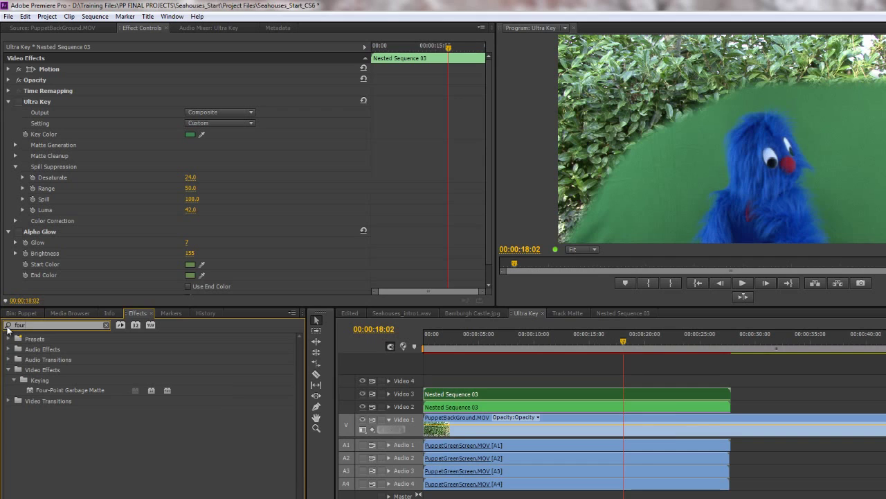
pyautogui.moveTo(67, 390); pyautogui.dragTo(493, 392)
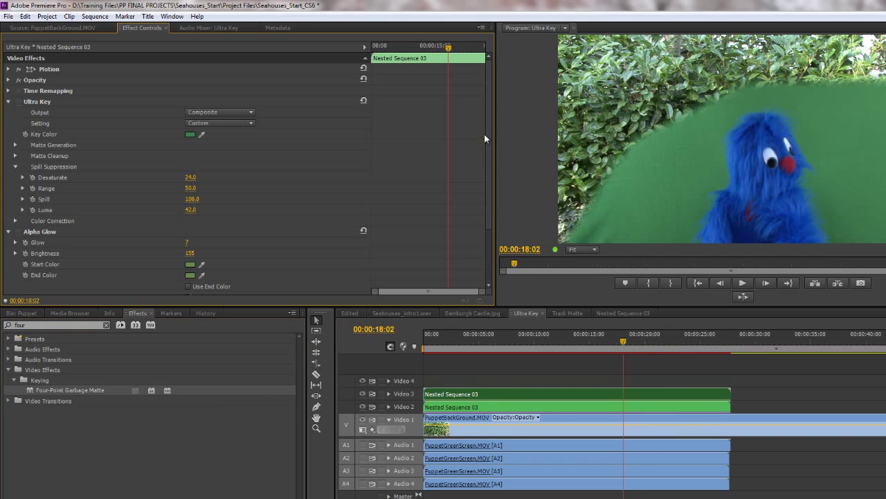
pyautogui.moveTo(485, 134); pyautogui.dragTo(488, 205)
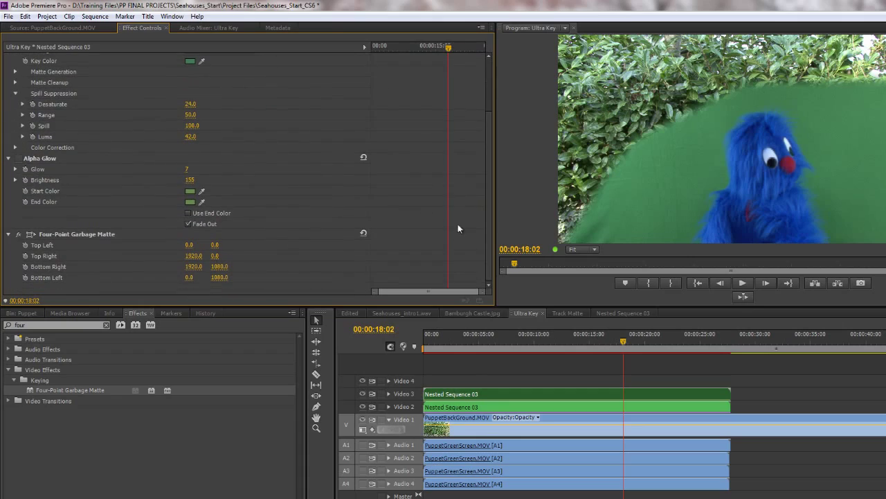
pyautogui.click(75, 232)
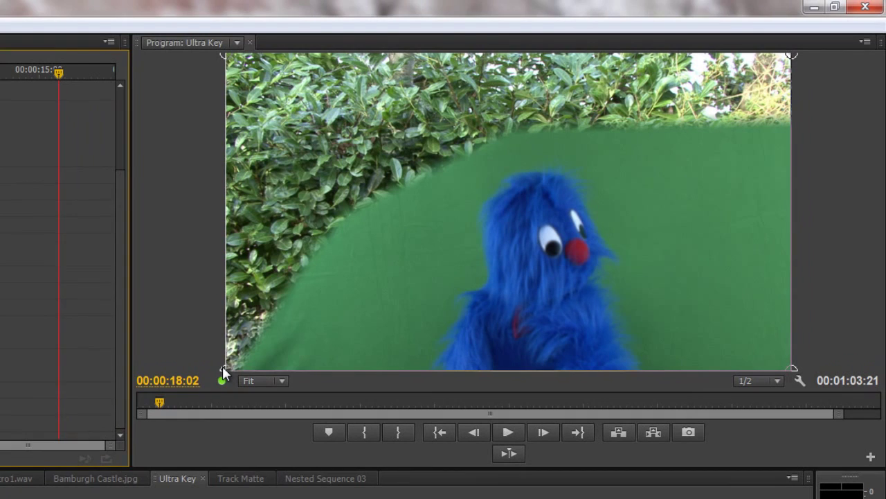
# - Pull the matte's four corners in to a small patch around the puppet's eye
pyautogui.moveTo(222, 366); pyautogui.dragTo(546, 259)
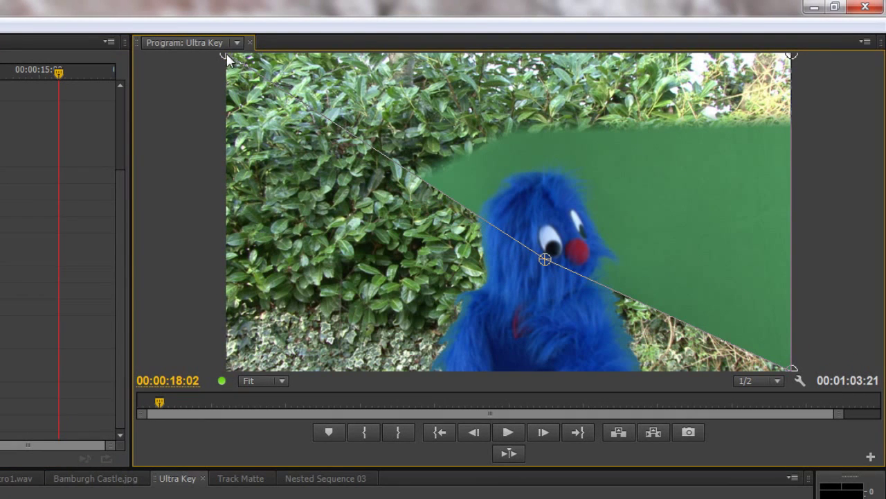
pyautogui.moveTo(228, 60); pyautogui.dragTo(513, 208)
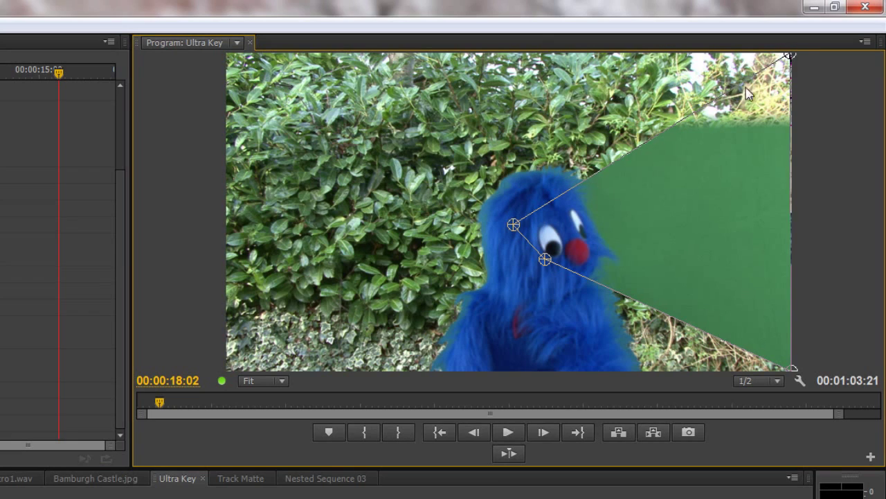
pyautogui.moveTo(739, 103); pyautogui.dragTo(561, 196)
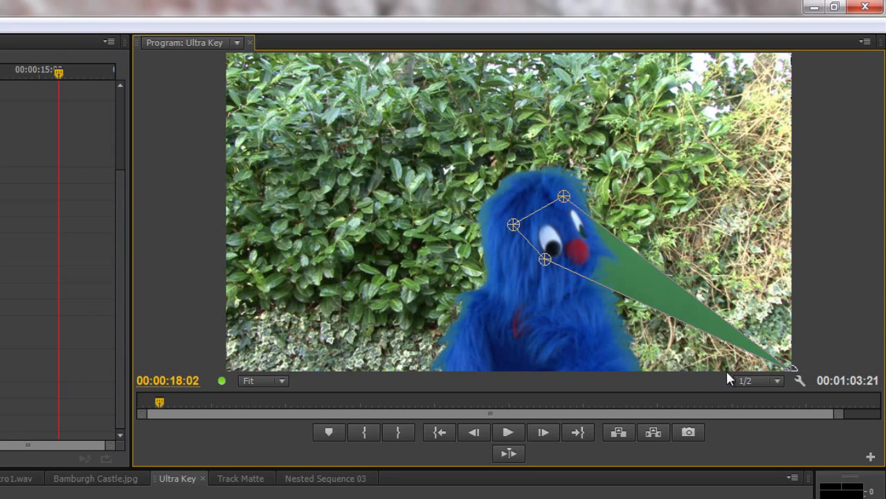
pyautogui.moveTo(795, 366); pyautogui.dragTo(598, 238)
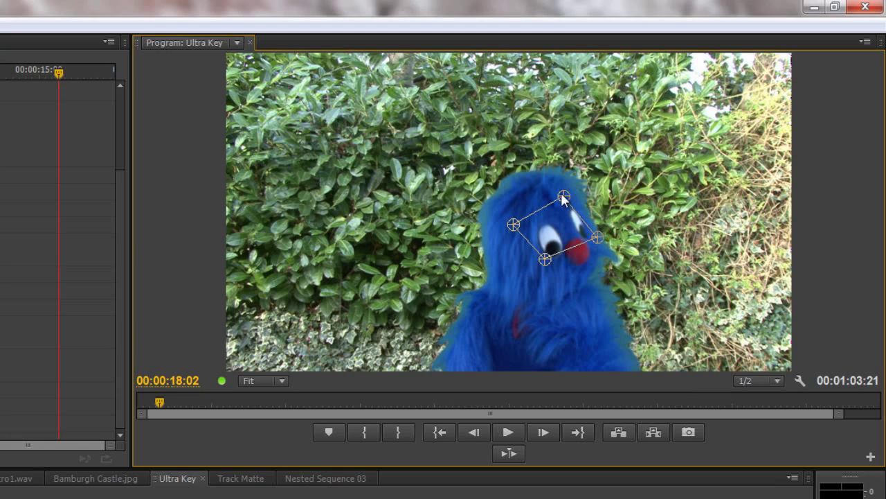
pyautogui.moveTo(564, 200); pyautogui.dragTo(564, 194)
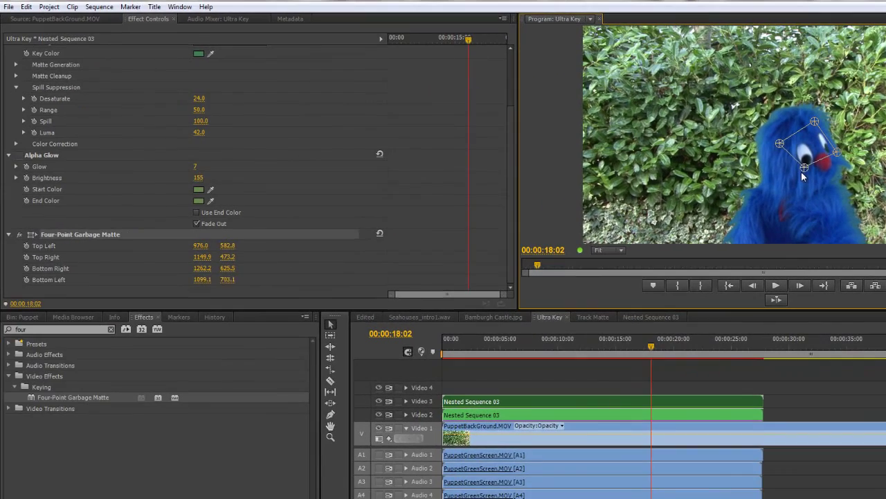
# - Set starting keyframes on the garbage matte's corner positions at 18:02
pyautogui.moveTo(802, 173); pyautogui.dragTo(802, 175)
pyautogui.click(26, 246)
pyautogui.click(26, 257)
pyautogui.click(26, 268)
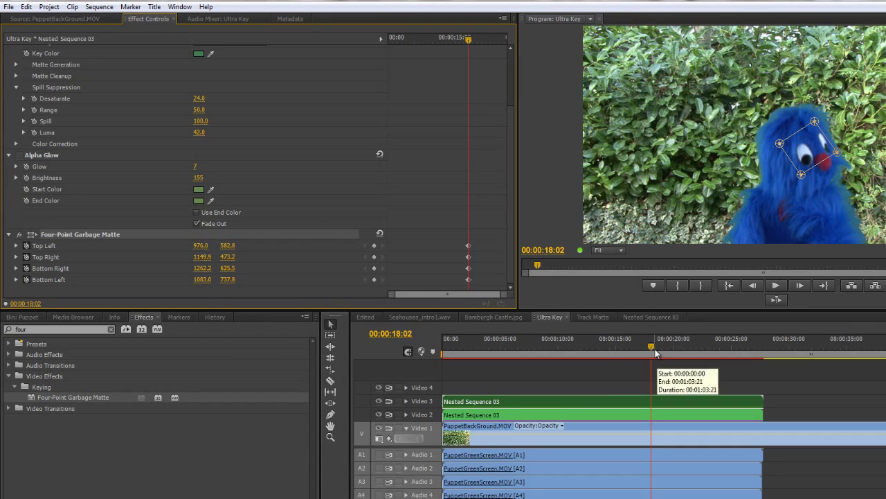
# - At 16:11, reposition the four matte corners to follow the tilting eyes
pyautogui.moveTo(647, 352); pyautogui.dragTo(636, 354)
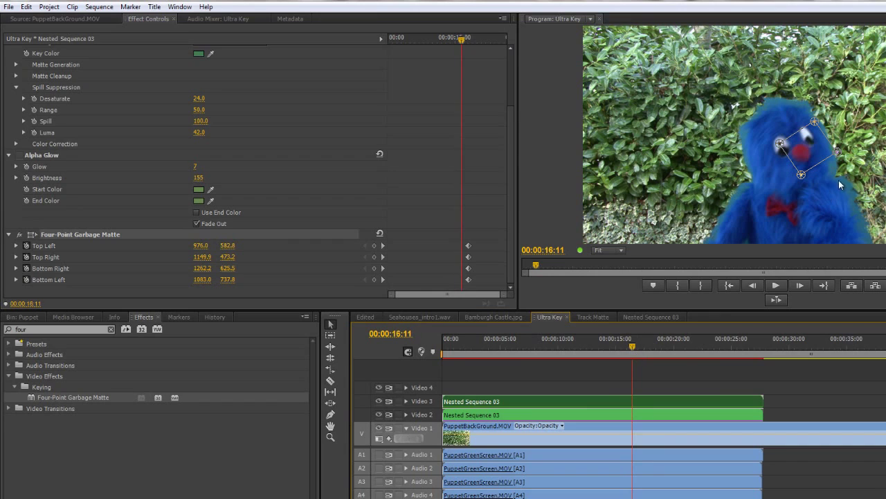
pyautogui.moveTo(781, 144); pyautogui.dragTo(755, 142)
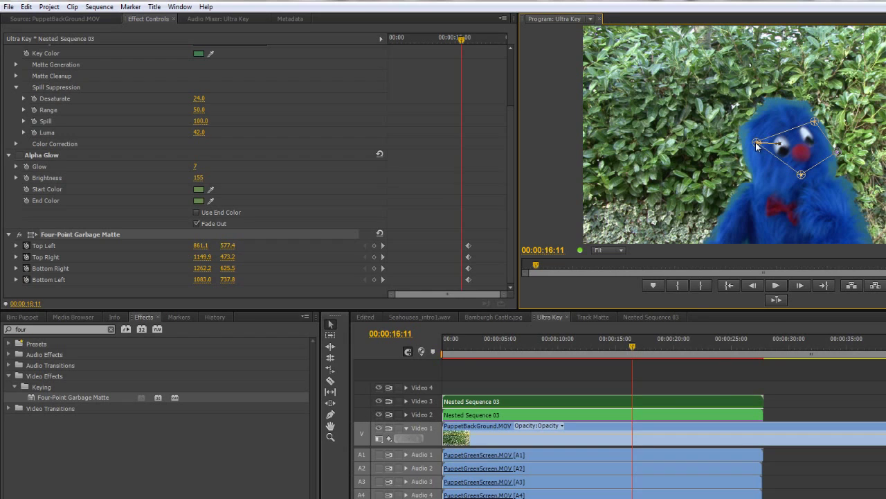
pyautogui.moveTo(802, 174); pyautogui.dragTo(780, 171)
pyautogui.moveTo(837, 152); pyautogui.dragTo(824, 153)
pyautogui.moveTo(816, 121); pyautogui.dragTo(809, 118)
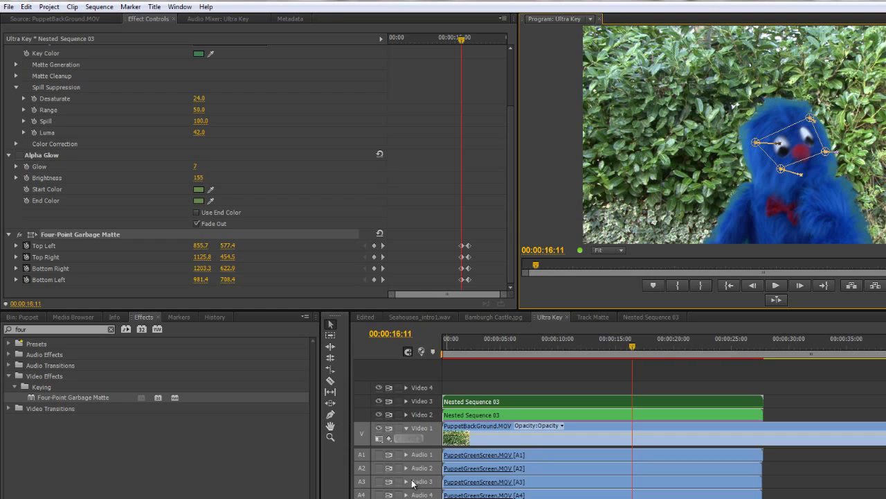
pyautogui.click(378, 414)
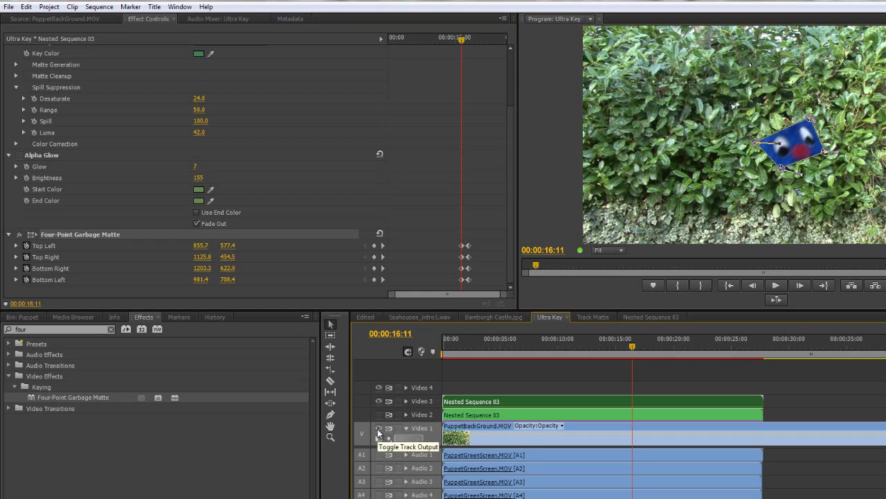
pyautogui.click(378, 428)
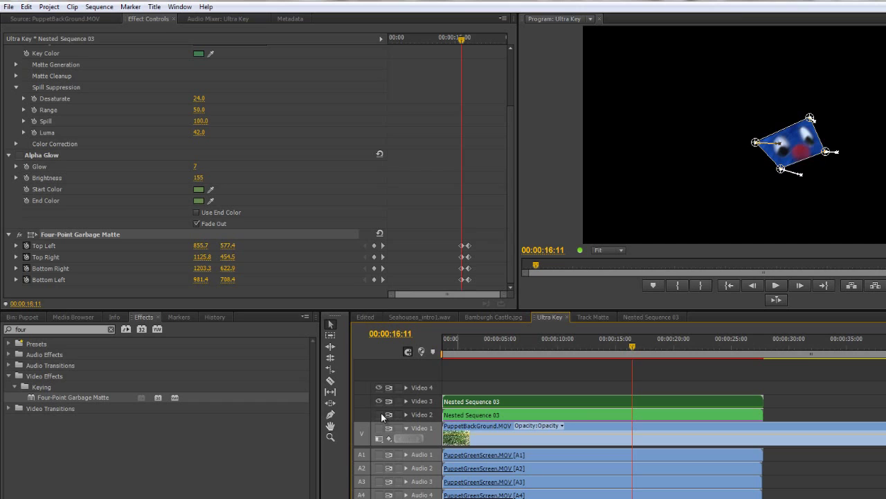
pyautogui.click(379, 414)
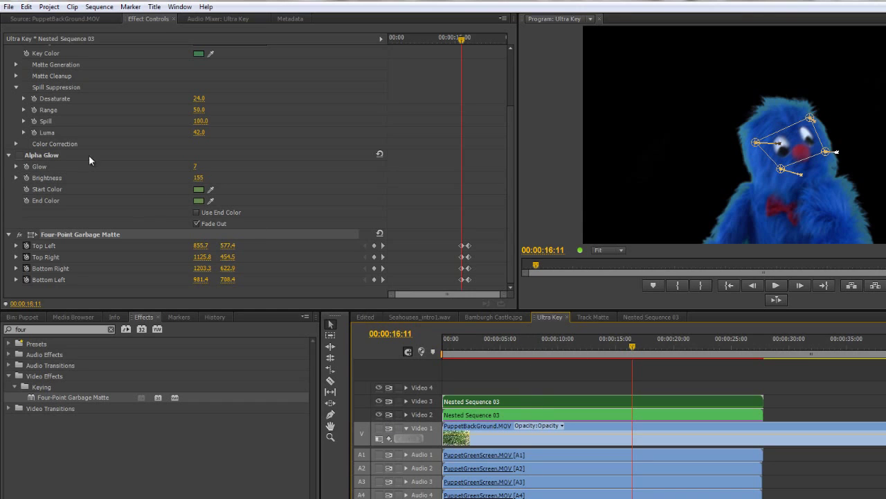
pyautogui.scroll(3, 63, 88)
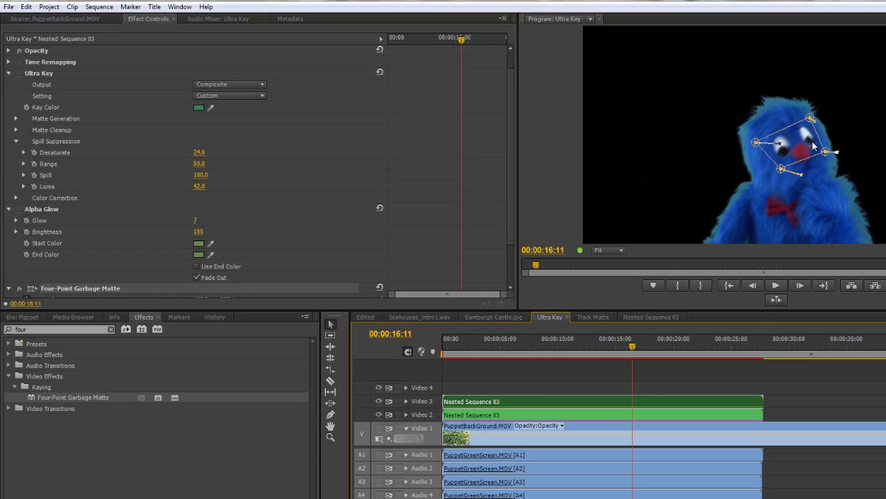
pyautogui.click(380, 428)
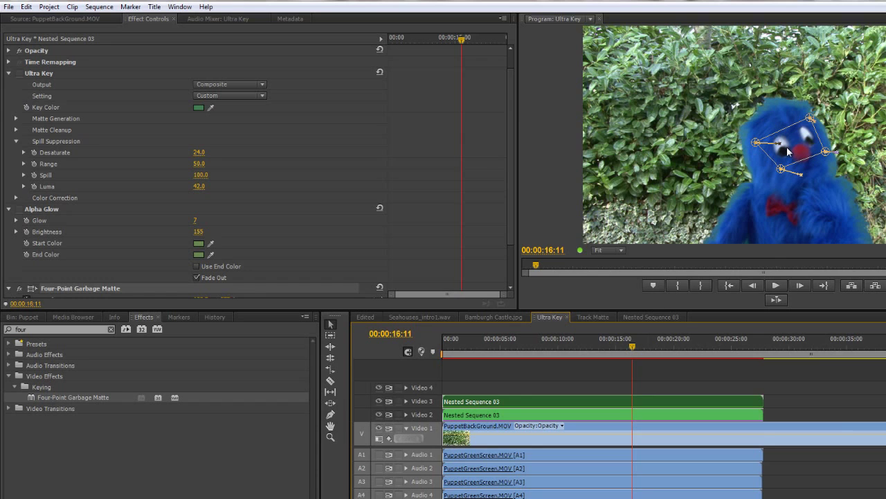
pyautogui.click(833, 403)
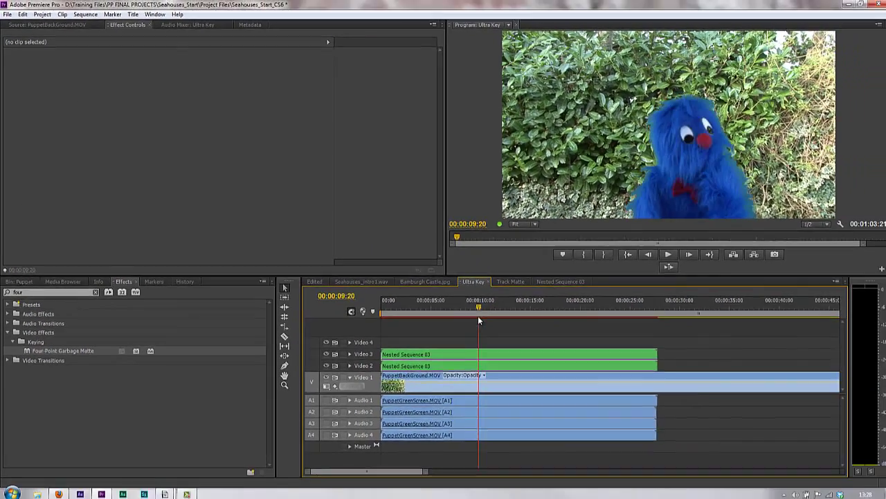
# - Review the eye matte between 21 and 25 seconds, stopping at 25:19
pyautogui.moveTo(631, 358); pyautogui.dragTo(695, 372)
pyautogui.moveTo(596, 329); pyautogui.dragTo(622, 329)
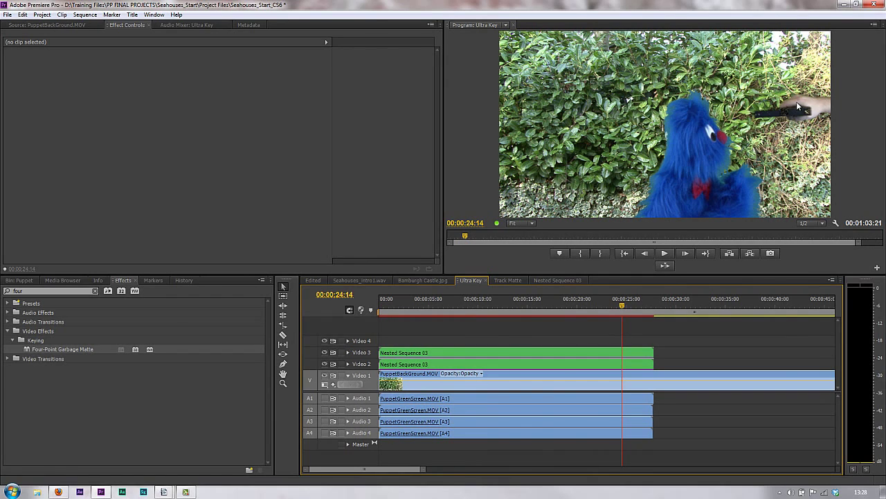
pyautogui.click(628, 306)
pyautogui.moveTo(629, 310); pyautogui.dragTo(613, 310)
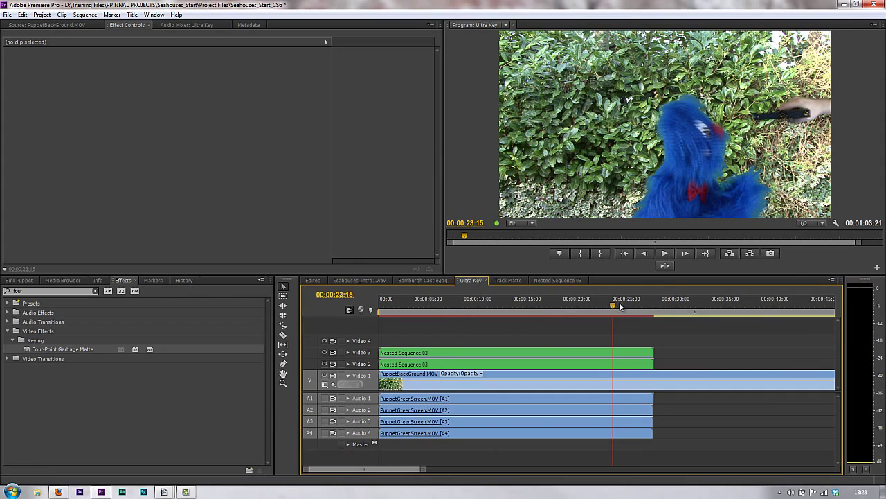
pyautogui.moveTo(613, 307); pyautogui.dragTo(632, 327)
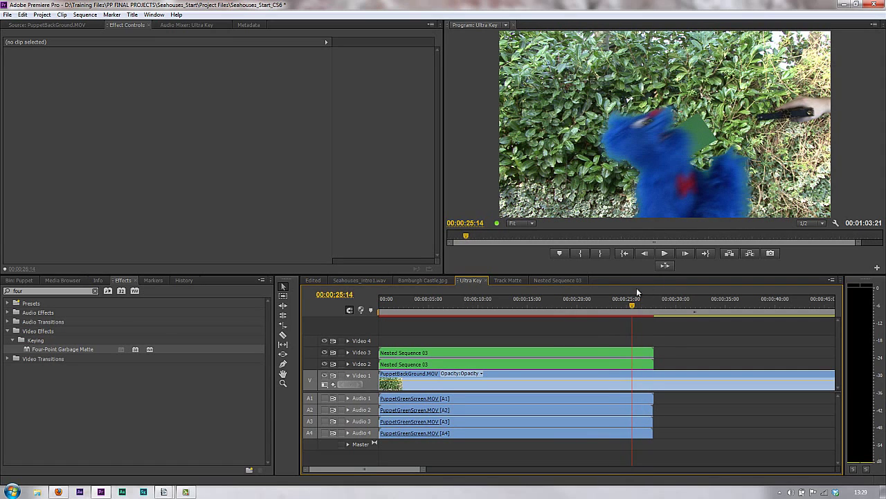
pyautogui.moveTo(635, 297); pyautogui.dragTo(637, 296)
# - Select the Video 3 eye clip, show its garbage-matte settings, and return to 18:17
pyautogui.click(565, 353)
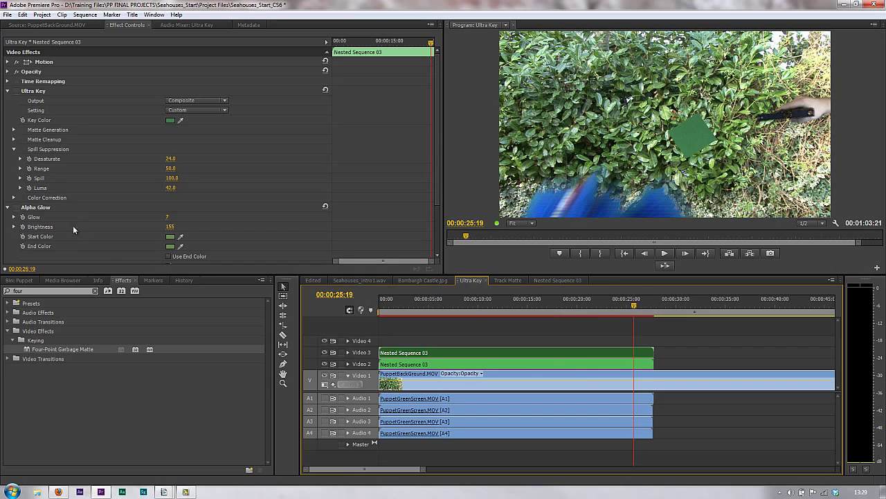
pyautogui.moveTo(62, 349); pyautogui.dragTo(51, 230)
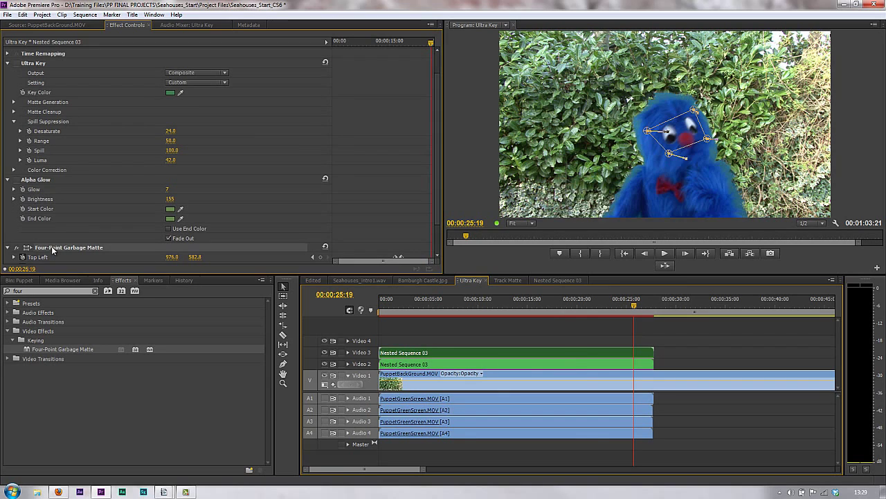
pyautogui.moveTo(579, 310); pyautogui.dragTo(561, 316)
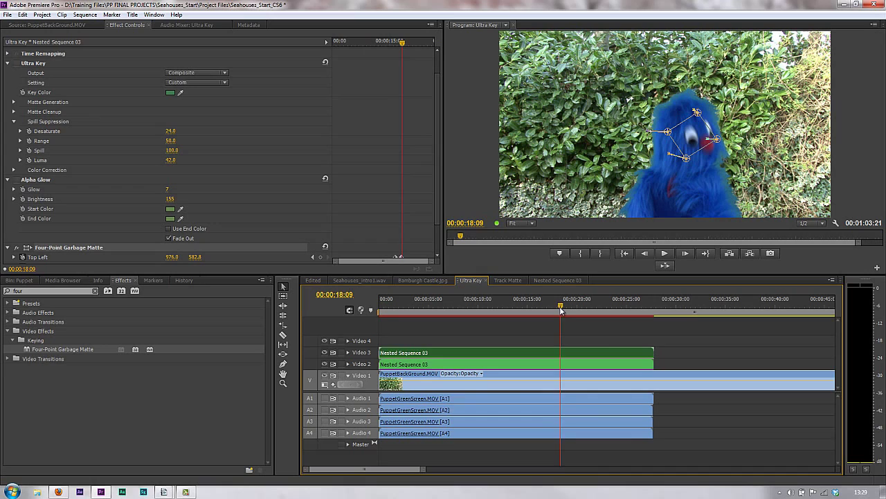
pyautogui.click(563, 306)
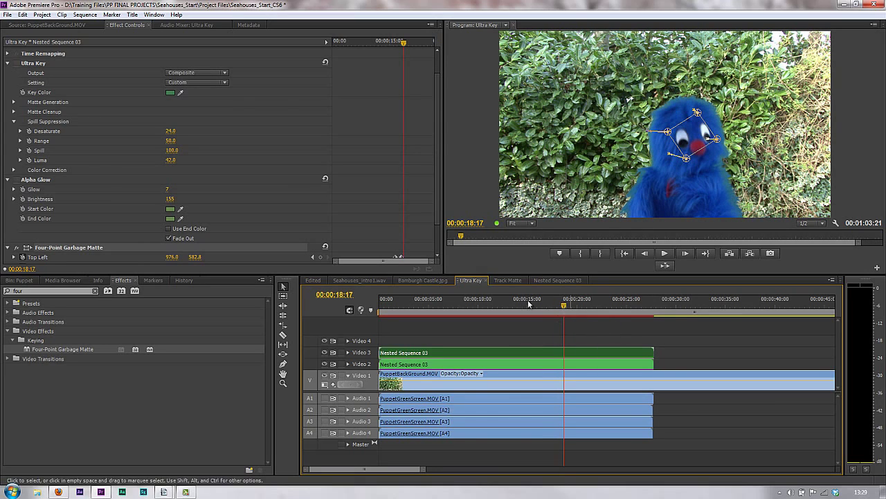
# - Keep the clip's Ultra Key on Custom and lower Color Correction Luminance to 88
pyautogui.click(445, 361)
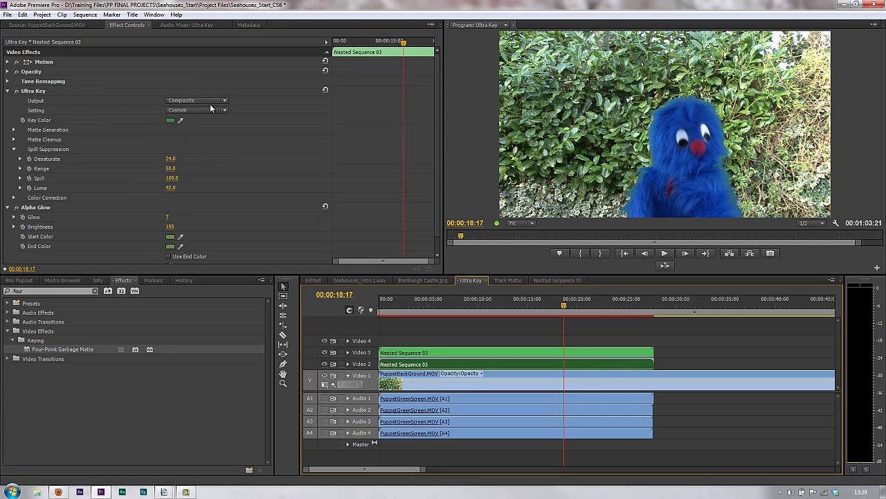
pyautogui.click(211, 110)
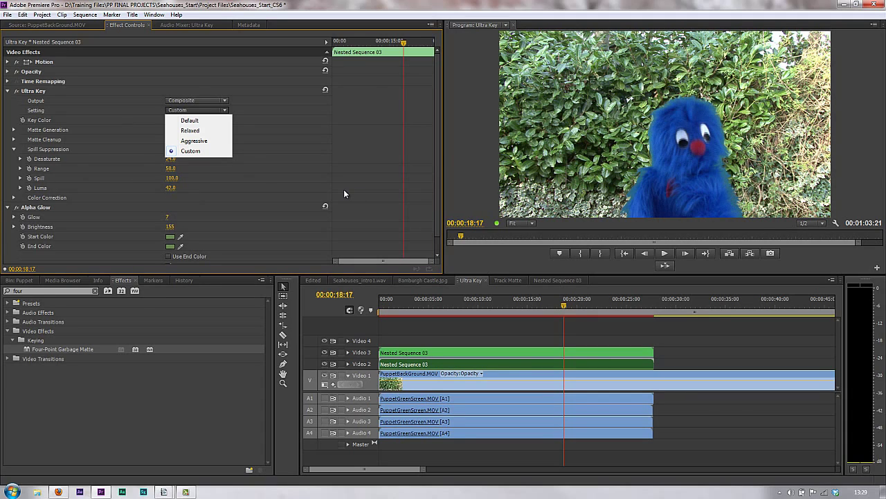
pyautogui.click(300, 187)
pyautogui.scroll(-1, 84, 196)
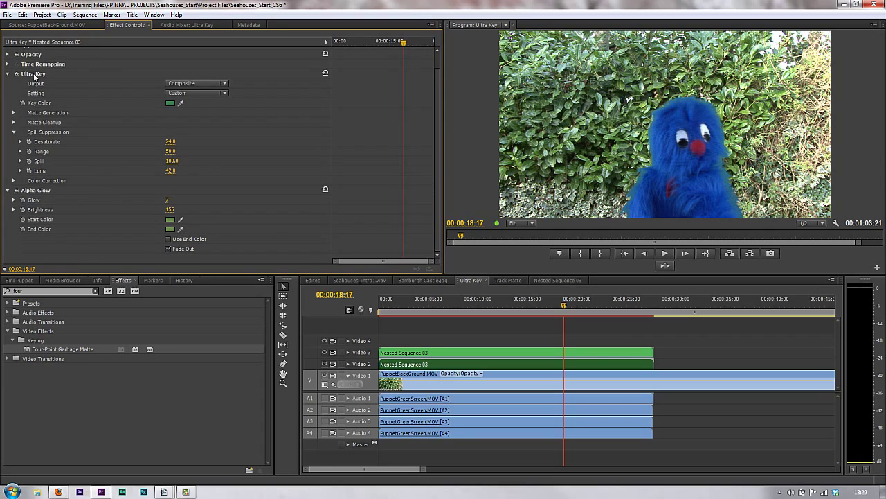
pyautogui.click(13, 181)
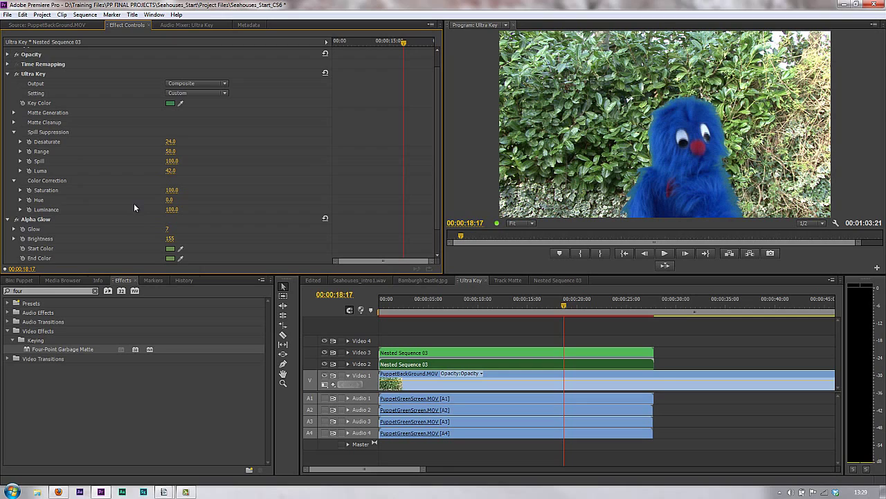
pyautogui.moveTo(173, 209)
pyautogui.mouseDown()
pyautogui.moveTo(128, 214)
pyautogui.moveTo(167, 214)
pyautogui.mouseUp()
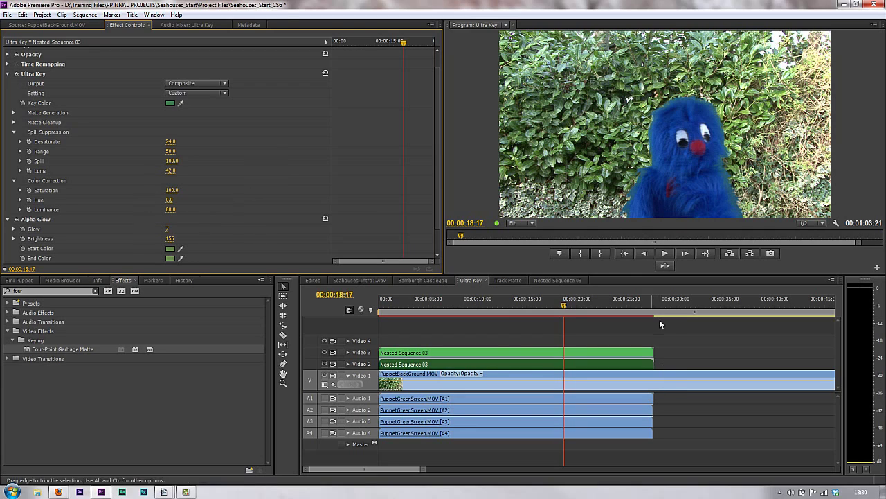
# - Hide the Video 3 track and select the Ultra Key Luminance value for editing
pyautogui.click(324, 352)
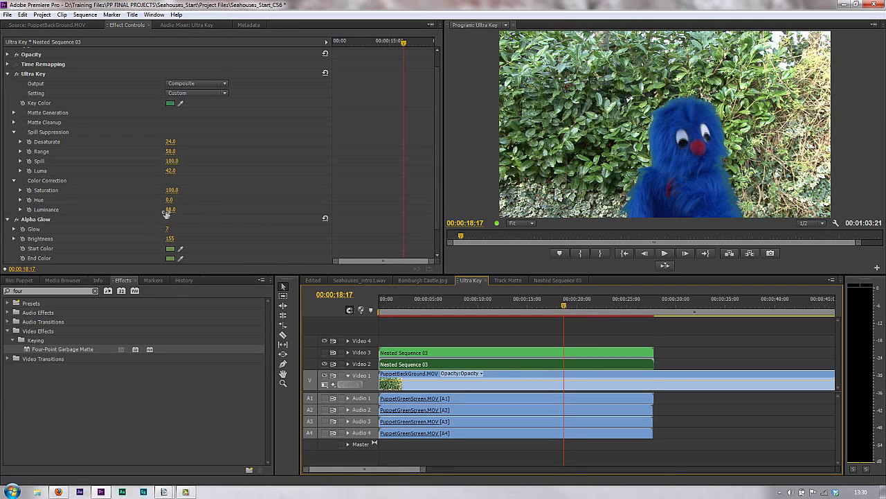
pyautogui.click(165, 216)
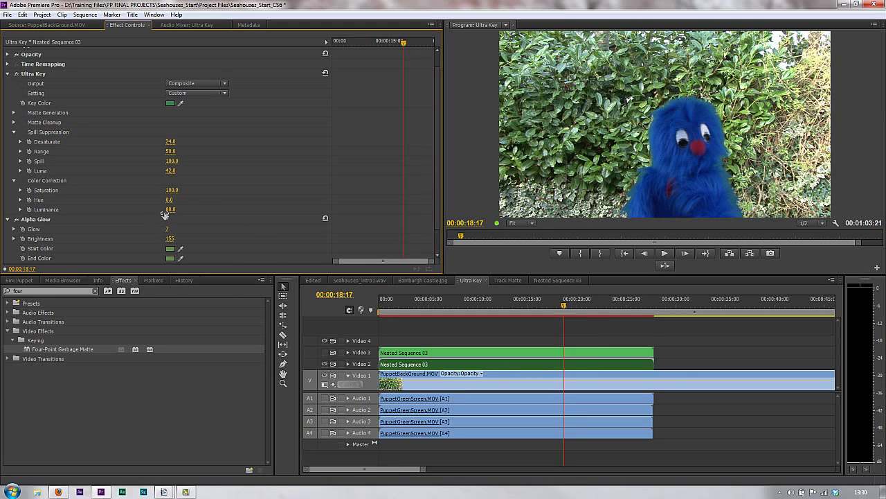
pyautogui.click(165, 214)
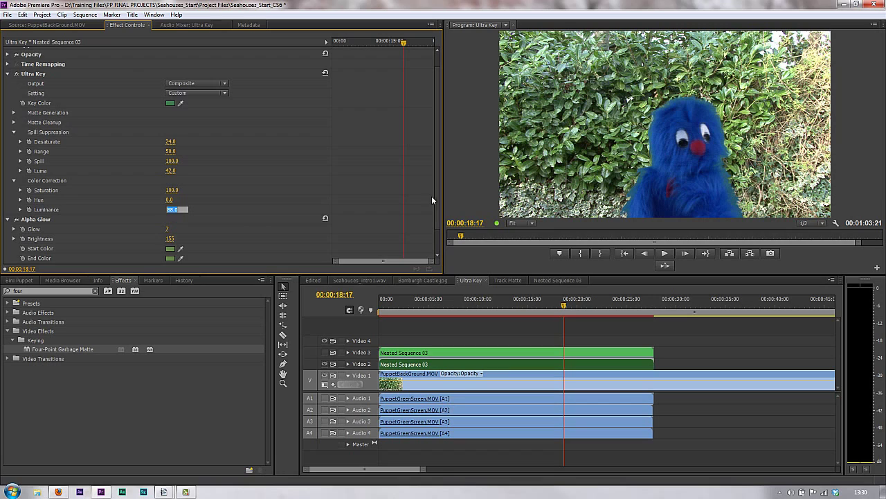